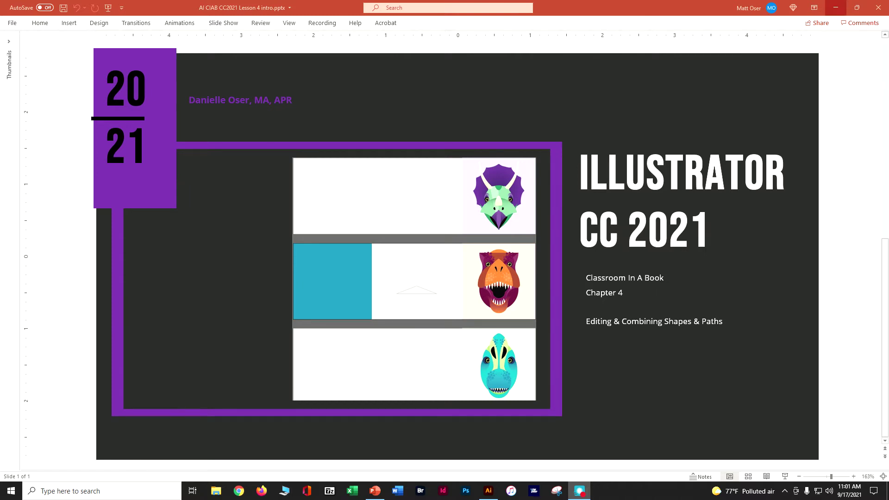
- Switch from PowerPoint to Illustrator and open L4_start.ai from the Lesson04 folder
click(835, 8)
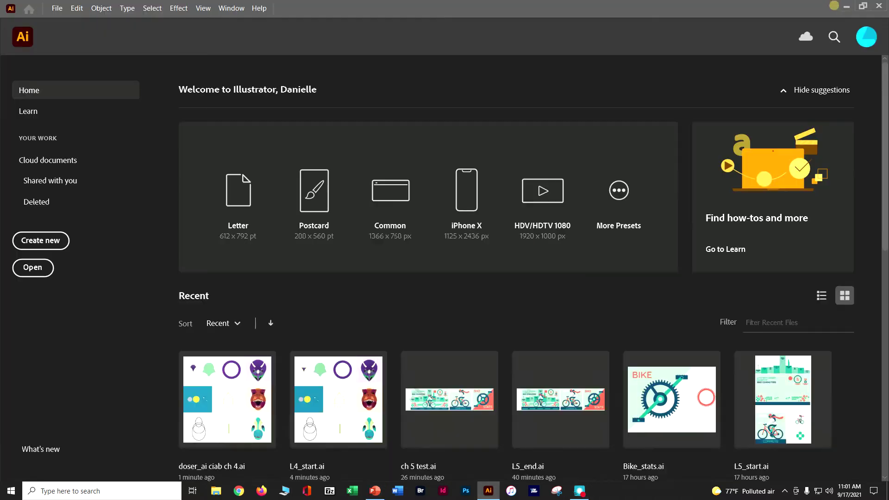
click(488, 491)
click(487, 492)
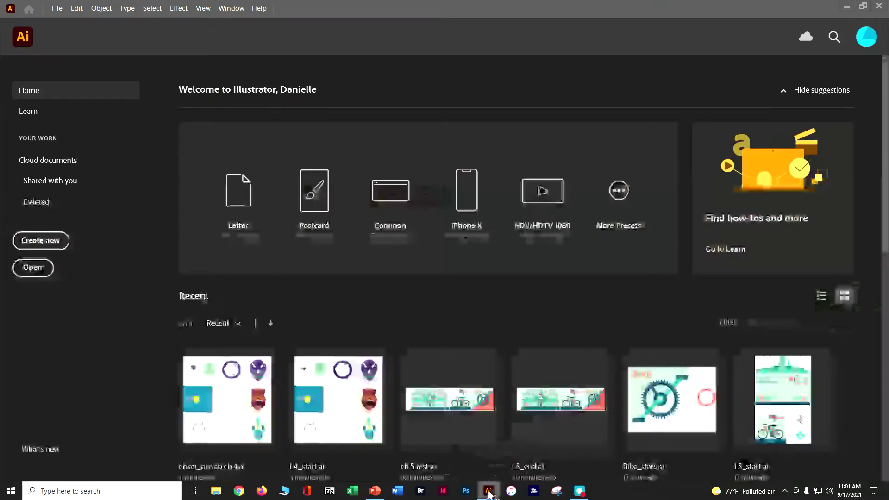
click(58, 8)
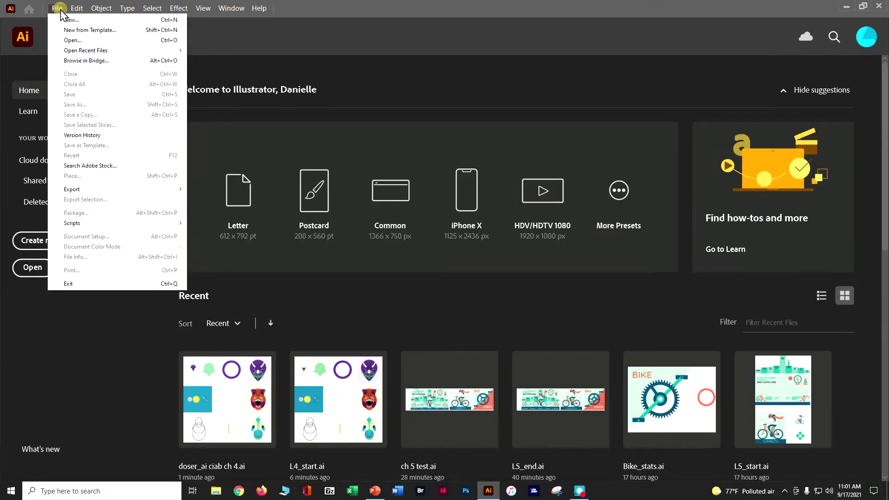
click(68, 41)
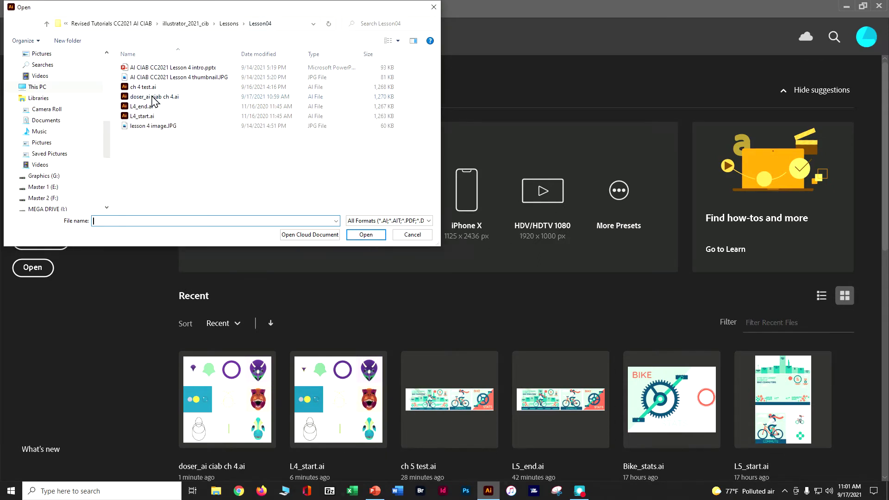
click(146, 117)
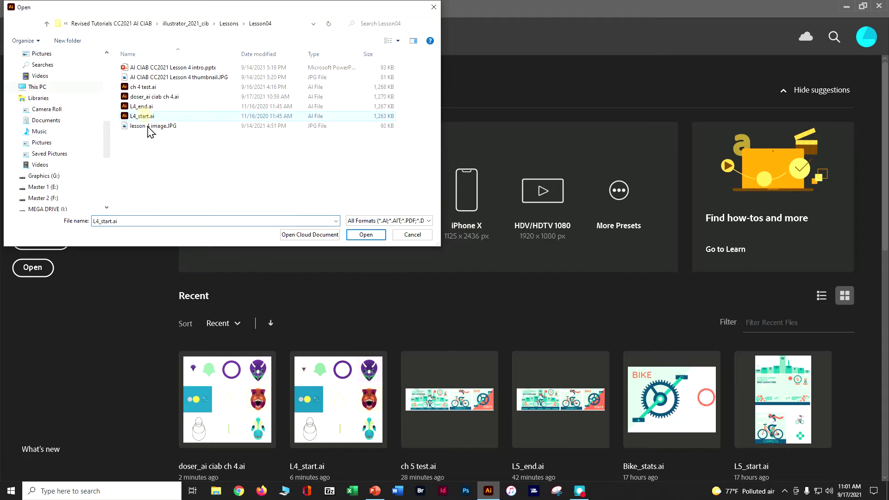
click(365, 234)
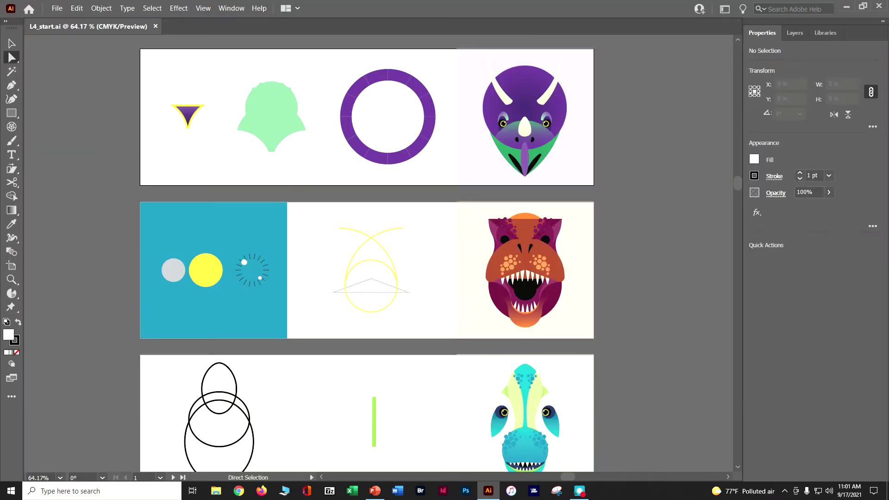
- Save a copy of the document as "doser_ai ciab ch 4" in the Lesson04 folder, replacing the existing file and accepting the Illustrator options
click(55, 8)
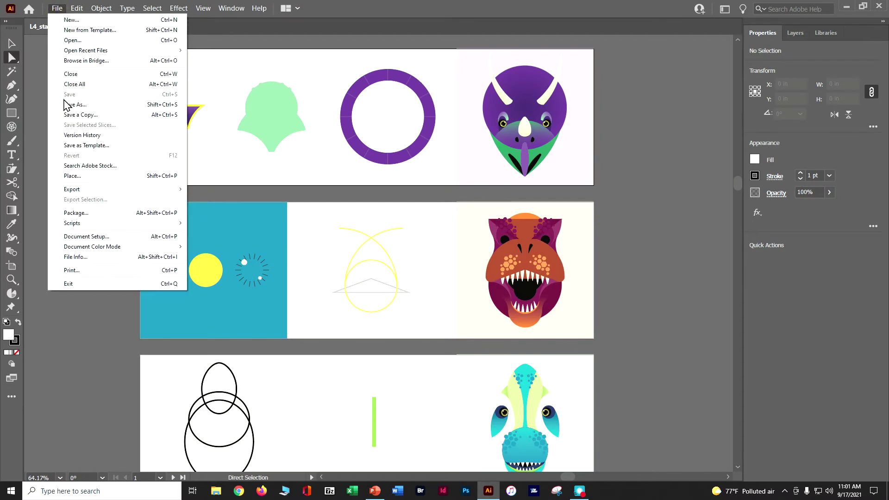
click(66, 104)
text(doser_ai ciab ch 4)
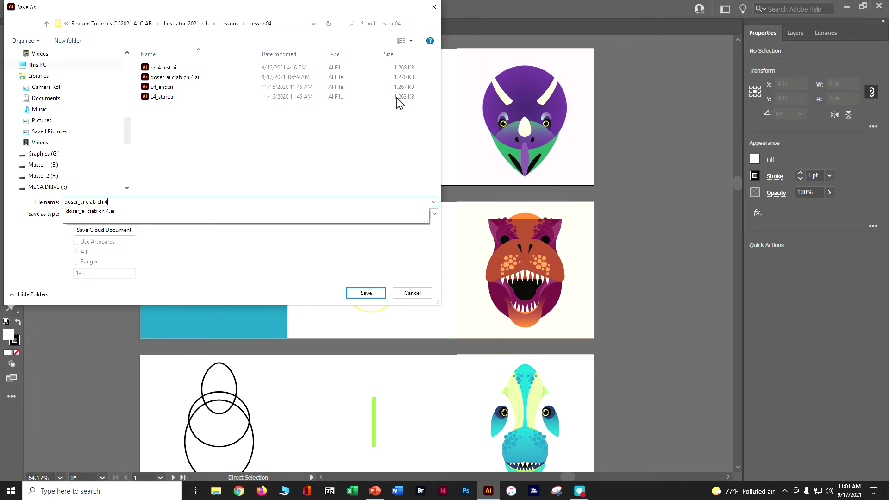
click(365, 293)
click(472, 283)
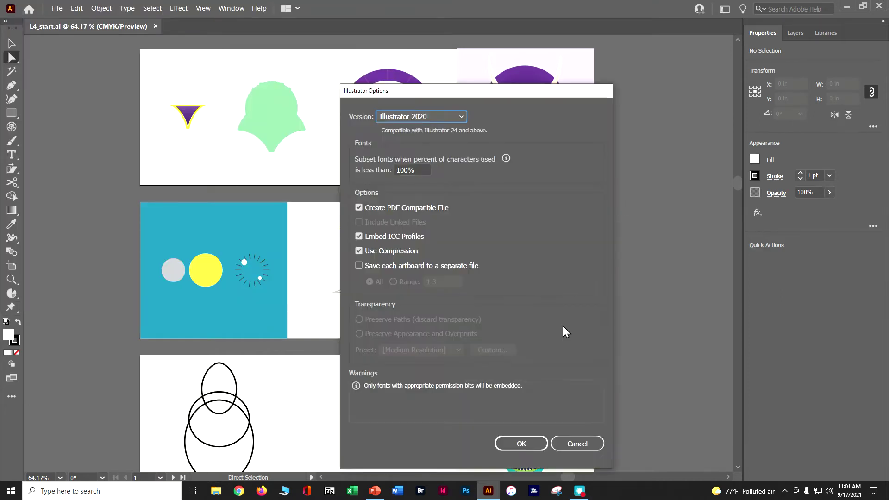
click(521, 444)
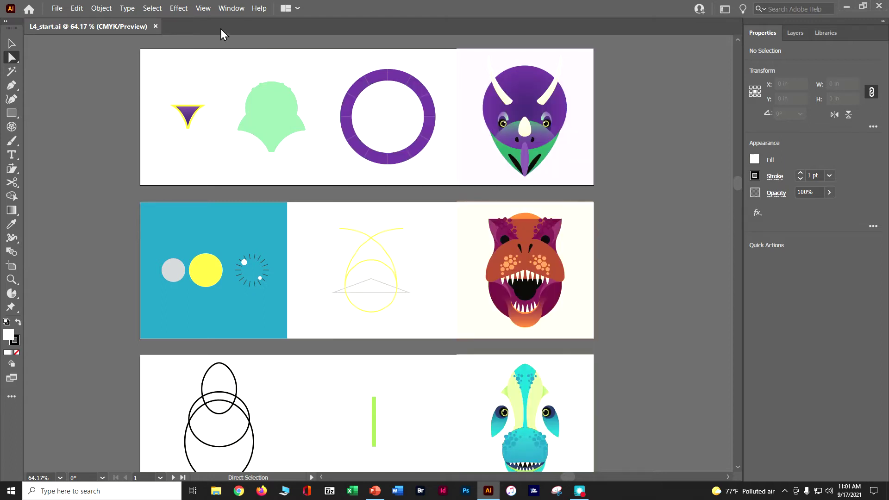
- Reset the Essentials workspace and fit the first artboard in the window
click(234, 10)
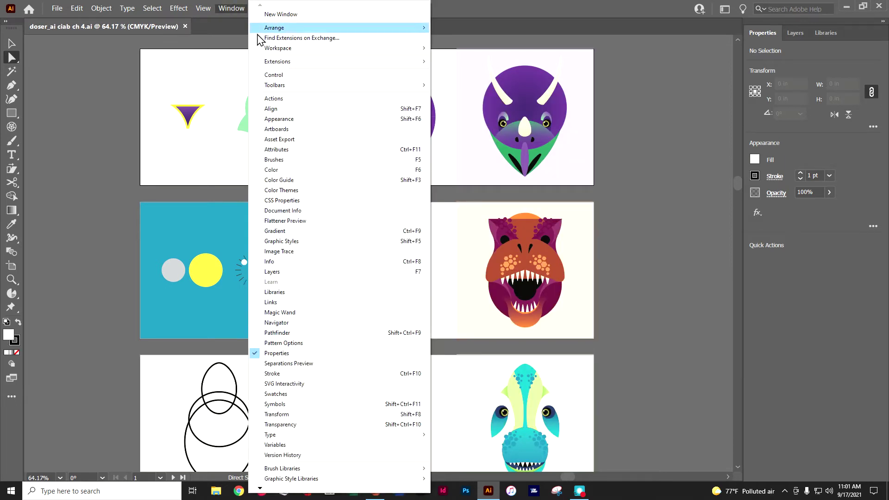
mouse_move(252, 49)
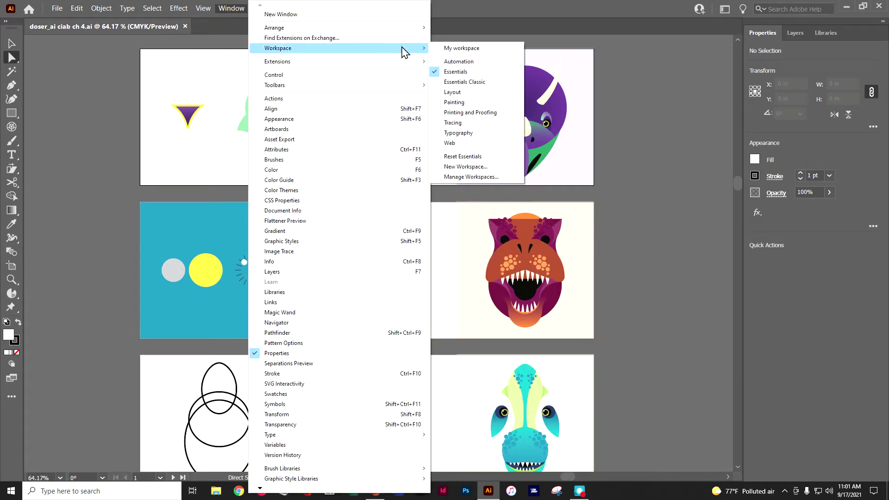
click(481, 156)
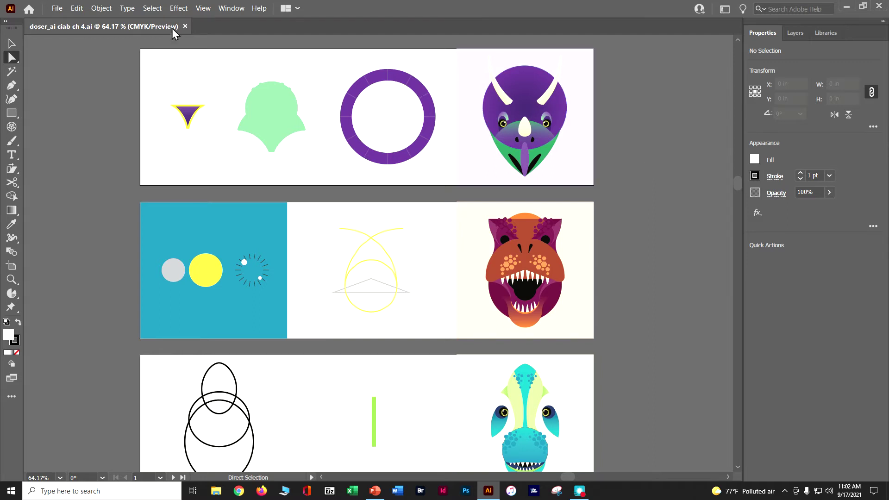
click(203, 8)
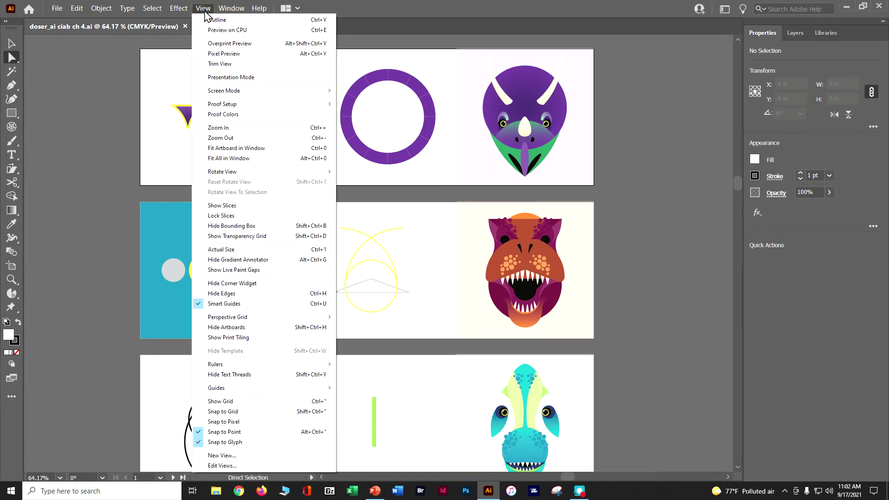
click(237, 147)
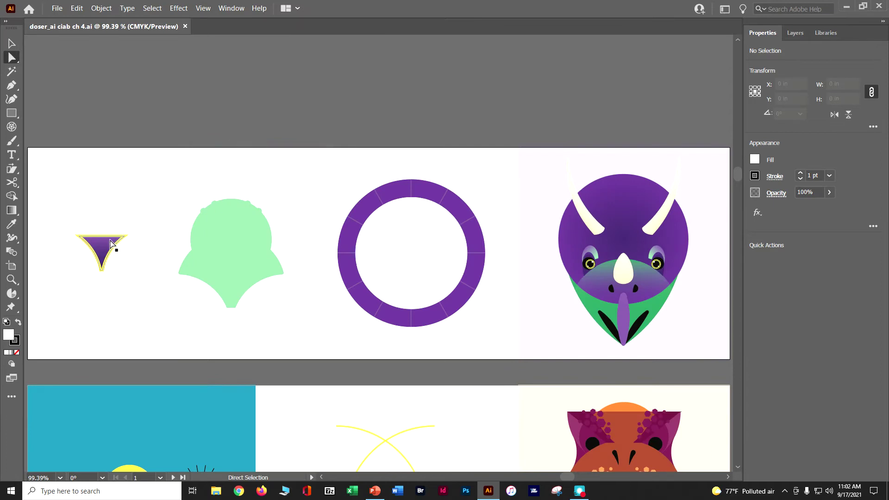
- Cut the purple shape's path at the middle of its straight top edge with the Scissors tool
key(ctrl+plus)
key(ctrl+plus)
key(ctrl+plus)
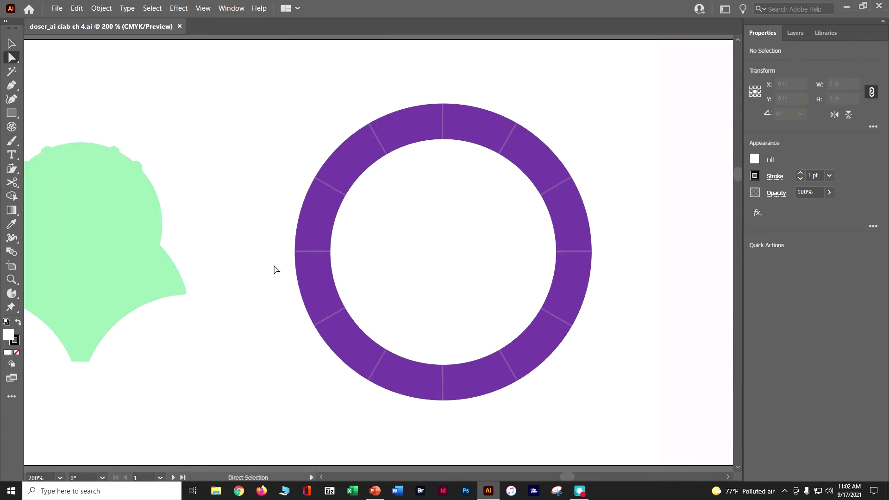
drag(210, 218, 735, 196)
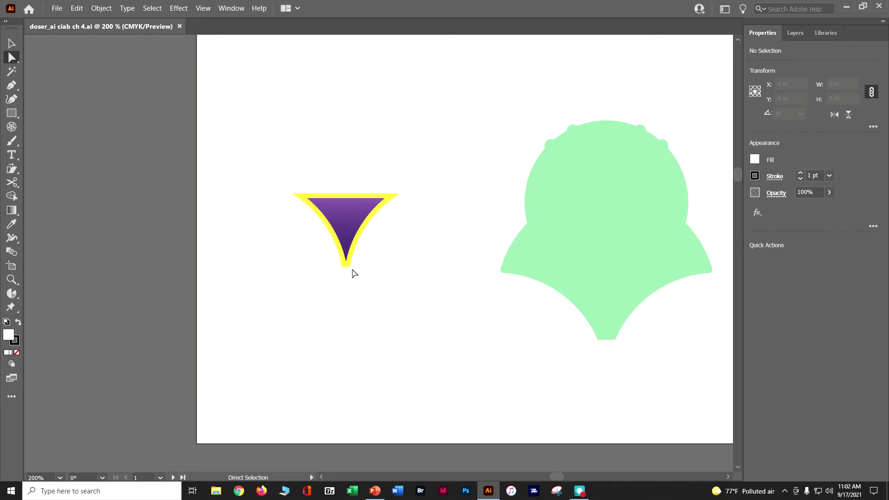
key(v)
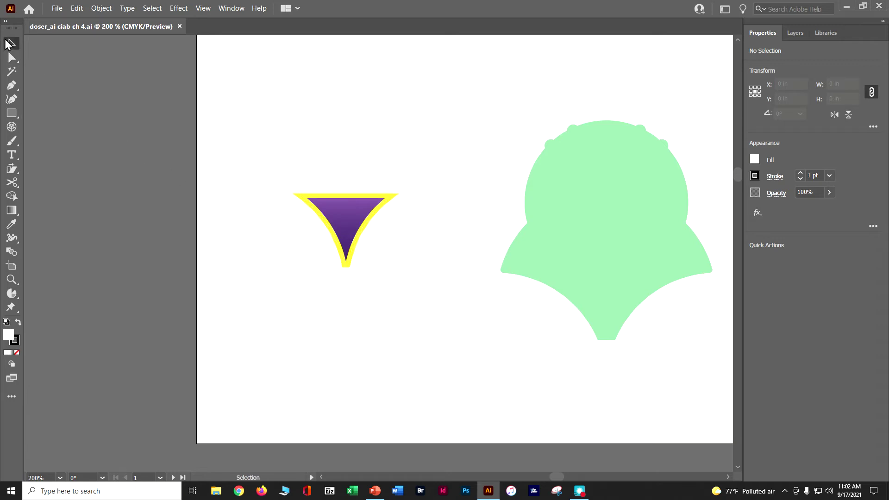
click(304, 203)
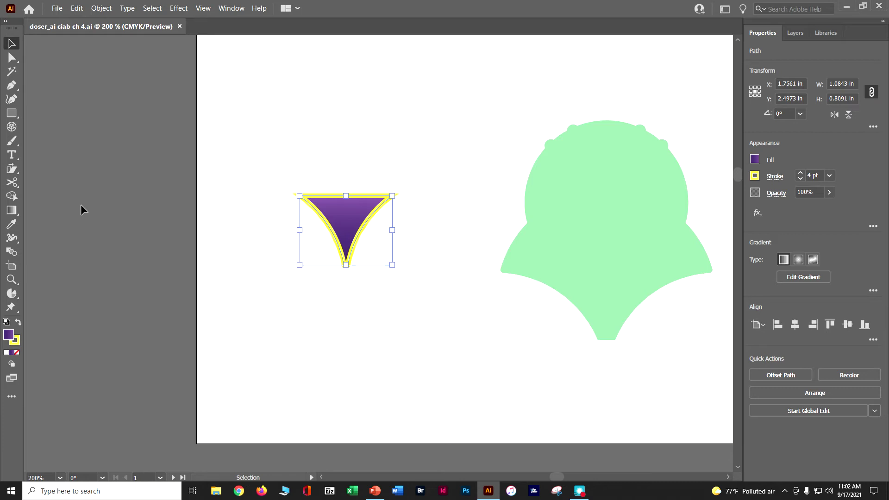
click(13, 165)
click(47, 209)
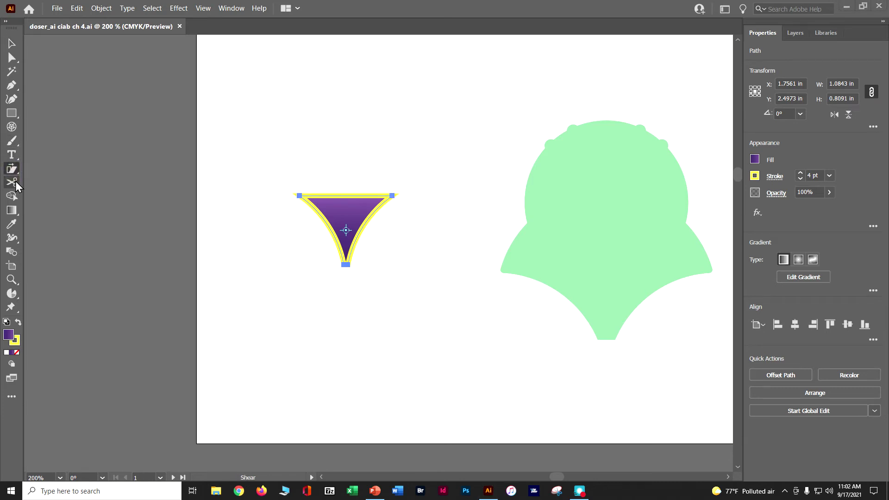
click(16, 185)
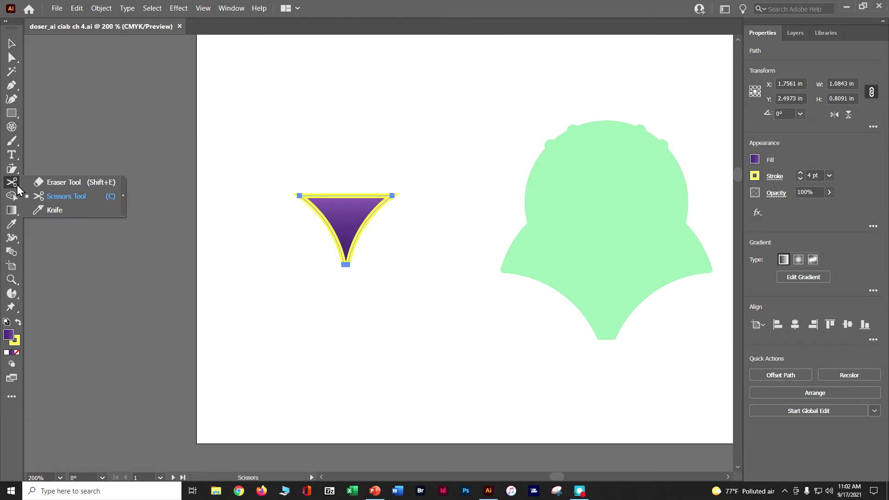
click(43, 196)
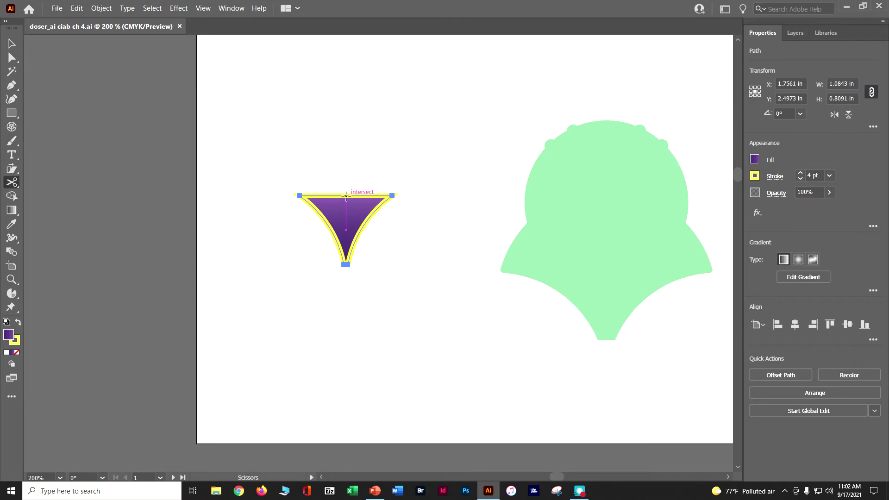
click(346, 196)
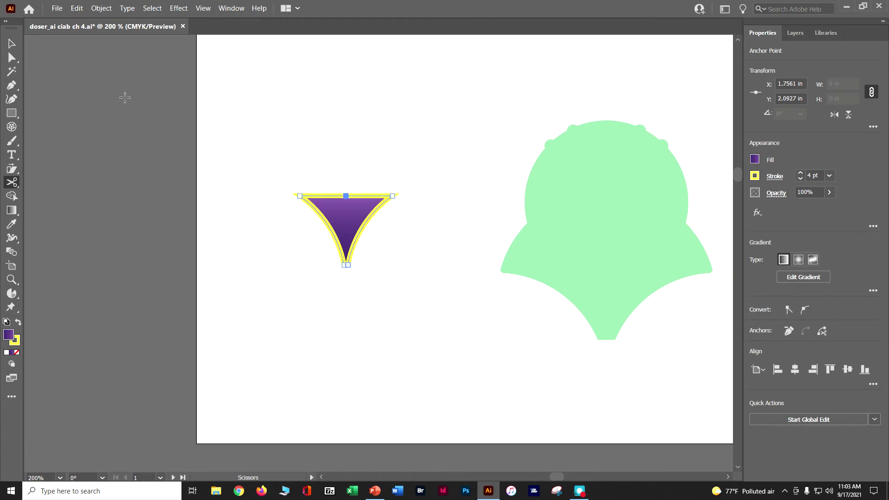
- Pull the two cut anchor points up and apart, one to each side, with the left one at about X 1.58 in, Y 1.64 in
click(12, 59)
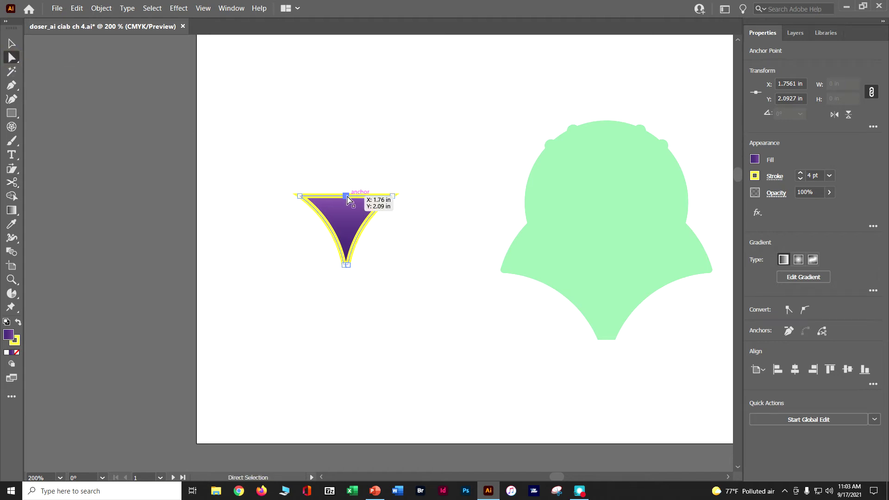
drag(348, 198, 361, 157)
drag(346, 196, 330, 157)
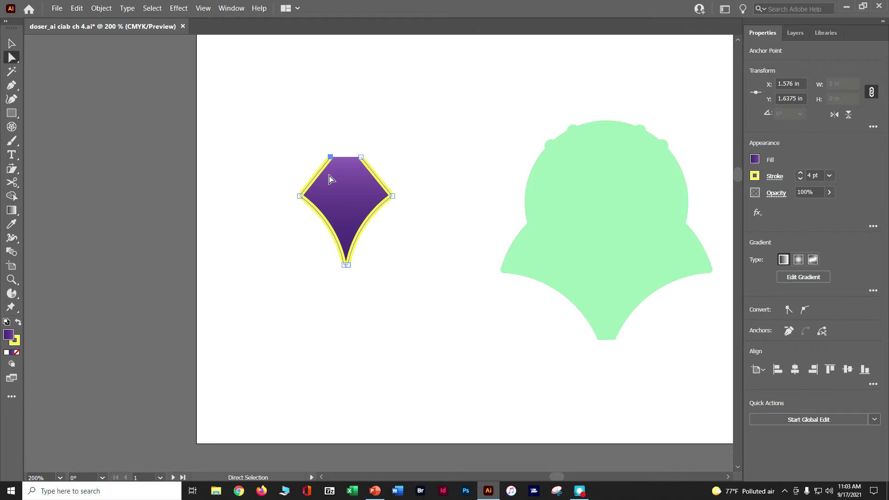
- Select the open purple path and join its two upper ends with a straight segment
click(9, 47)
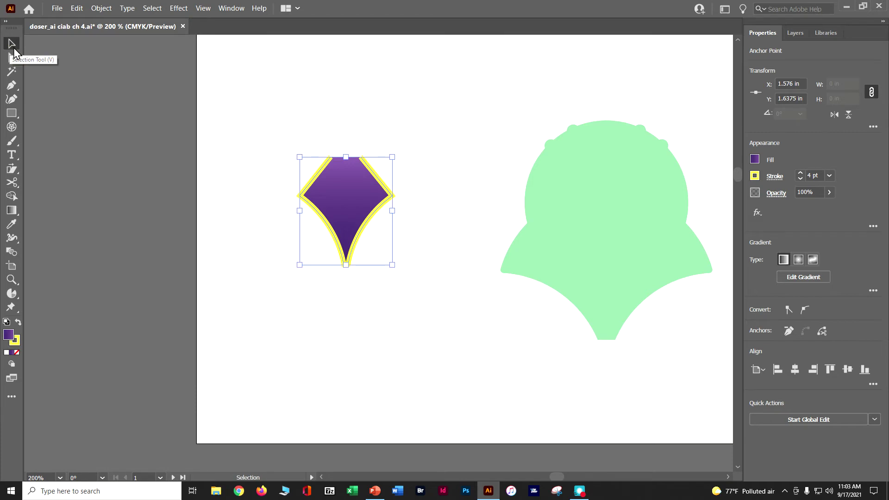
click(91, 96)
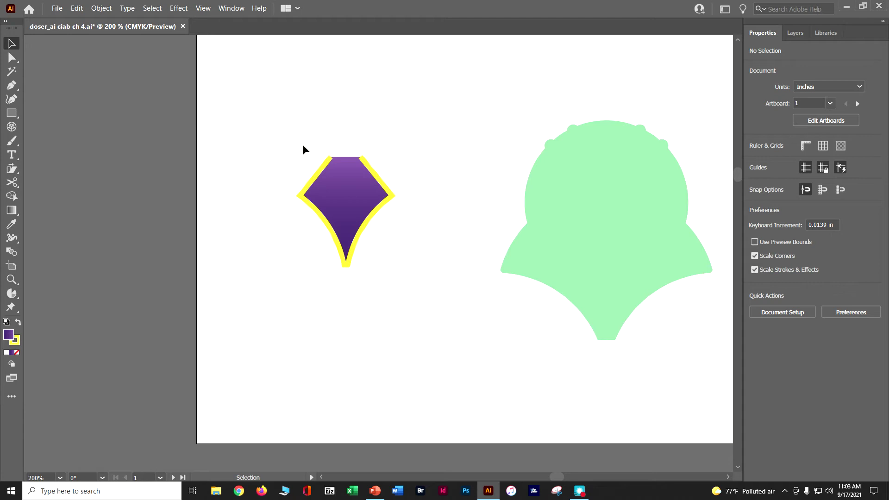
click(307, 185)
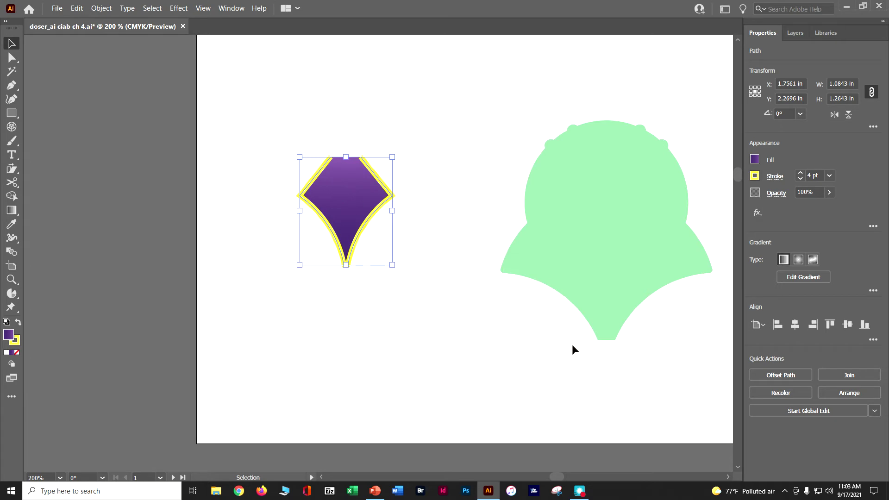
click(847, 375)
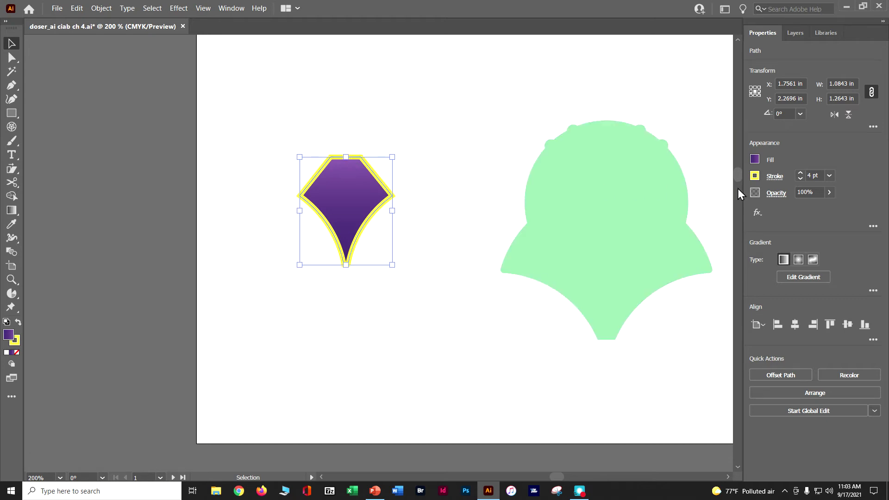
- Reduce the purple shape's yellow stroke weight until the shape has no stroke
click(800, 179)
click(800, 179)
click(799, 179)
click(800, 179)
click(800, 179)
click(800, 178)
click(799, 178)
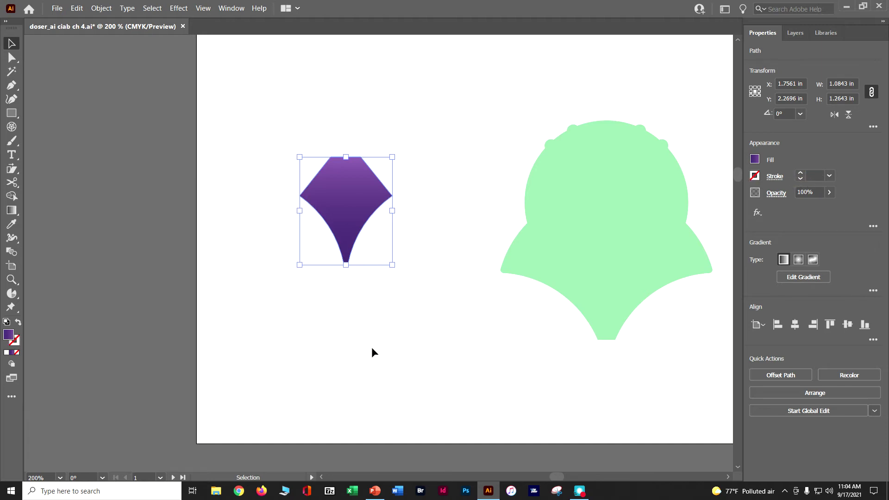
- Save the document, continuing despite its modification outside Illustrator
key(a)
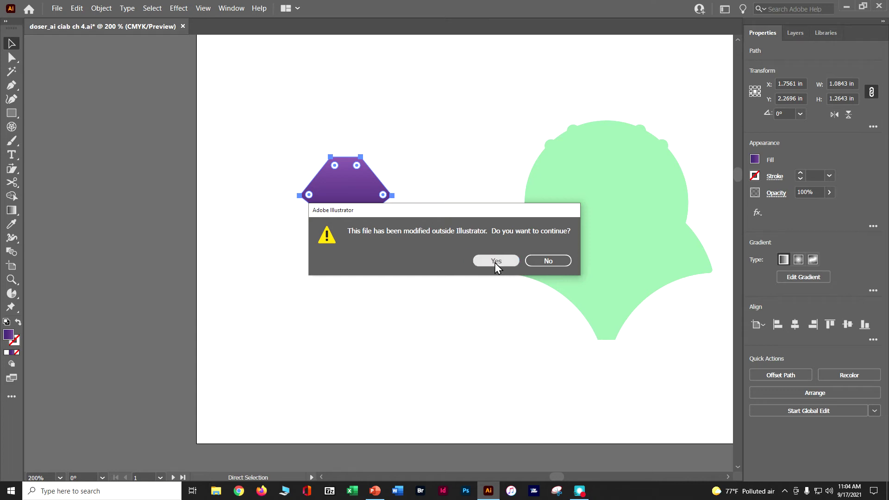
click(496, 260)
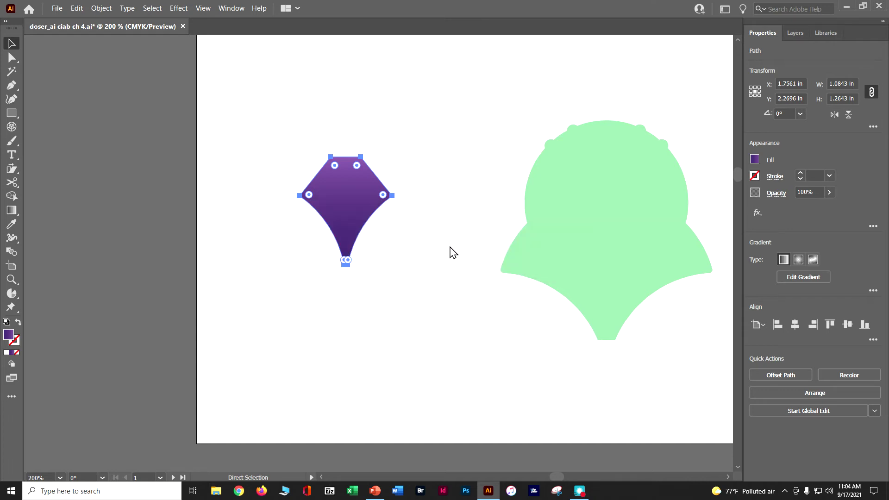
key(ctrl+s)
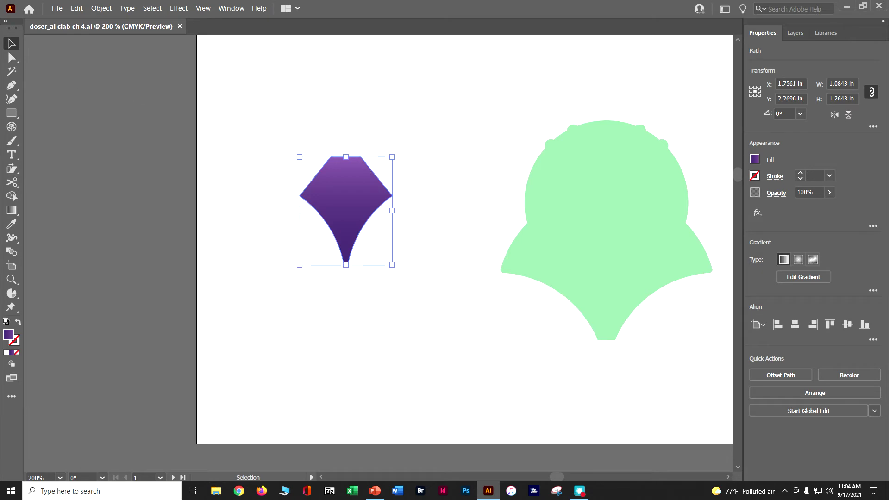
- Round the purple shape's two upper corners to a radius of about 0.37 in, and save the document
click(11, 58)
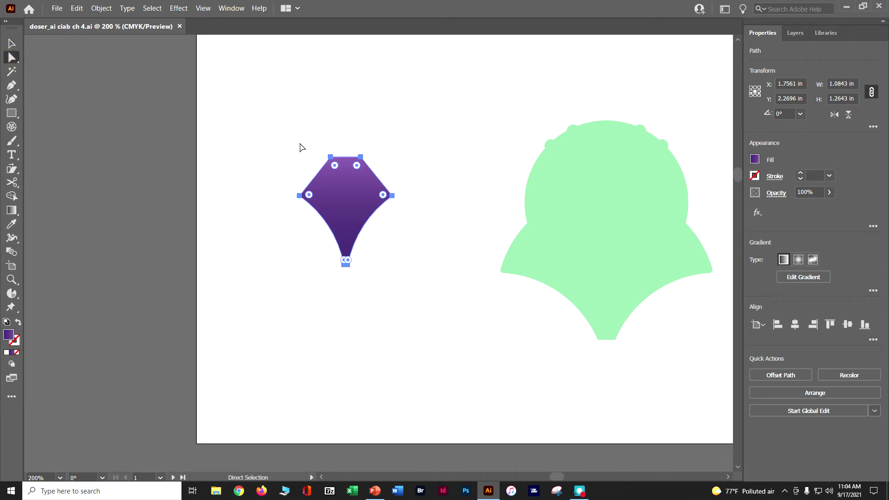
drag(300, 143, 393, 173)
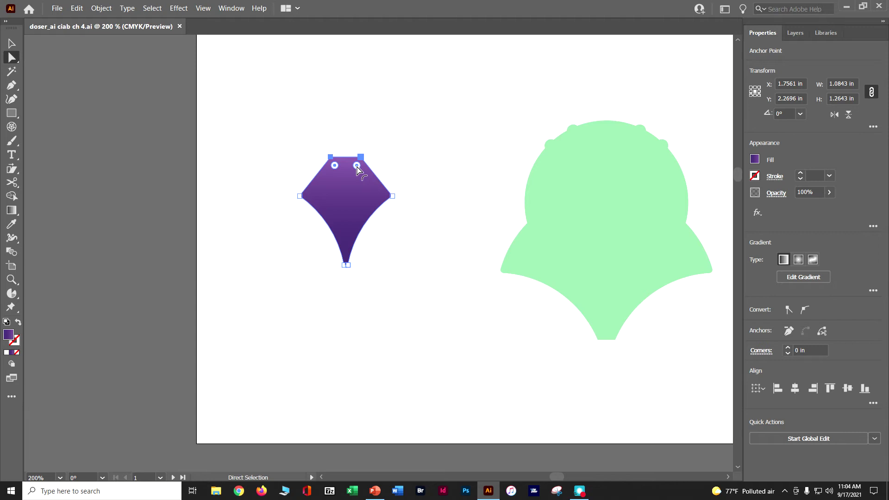
drag(356, 167, 346, 193)
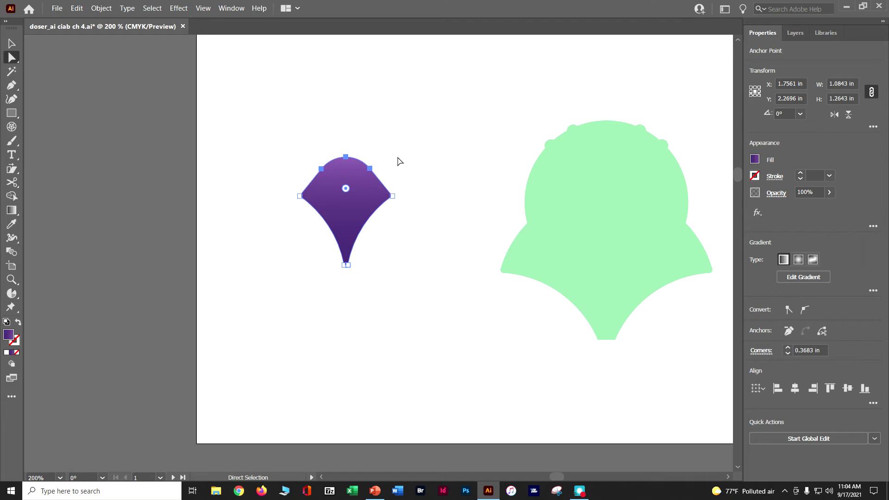
click(152, 8)
click(156, 40)
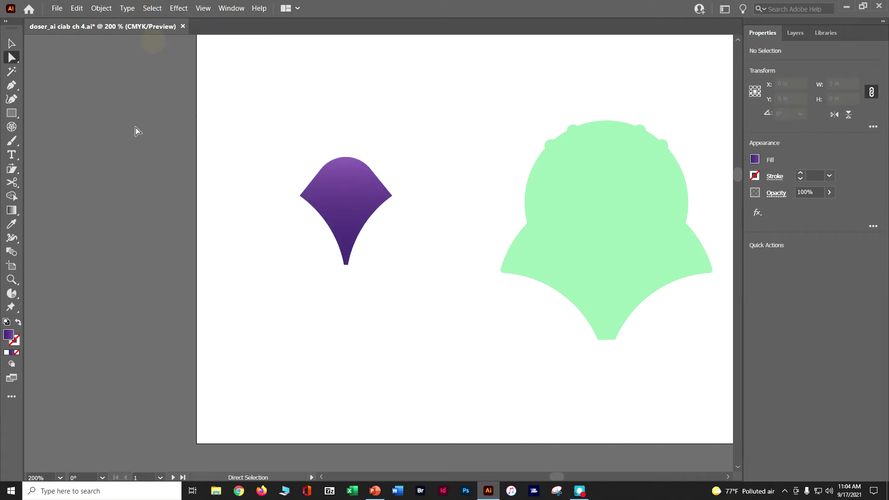
key(ctrl)
key(ctrl+s)
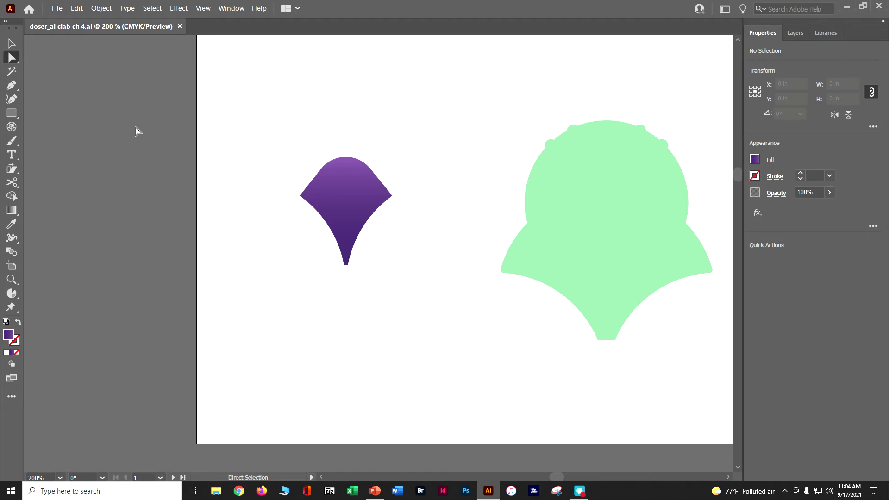
- Select the light green shape and find and activate the Knife tool
key(space)
drag(558, 207, 305, 212)
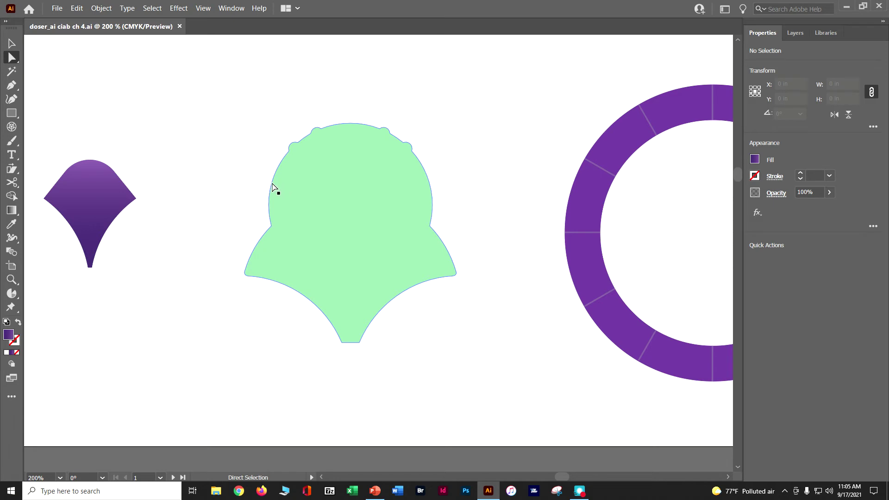
click(12, 43)
click(355, 181)
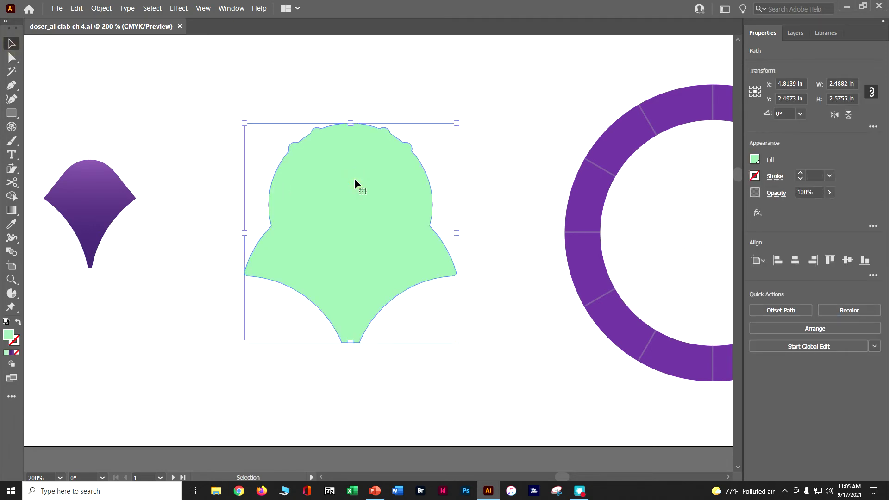
click(15, 400)
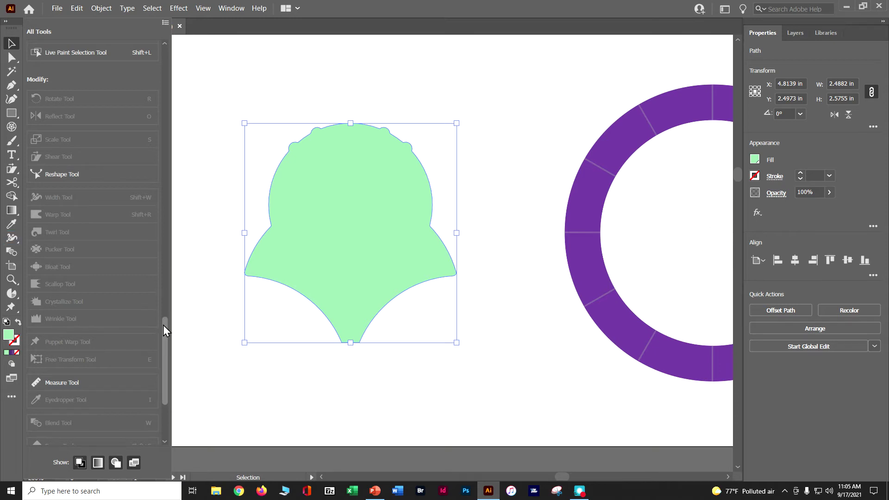
drag(166, 326, 163, 356)
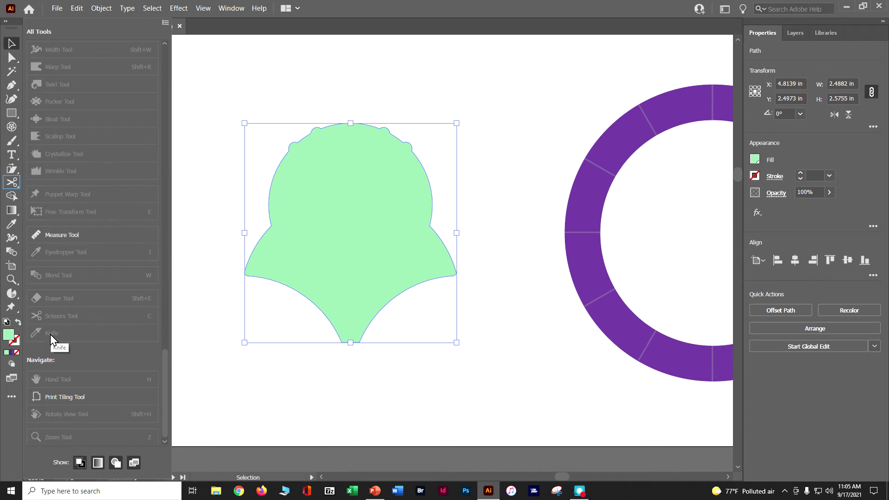
click(18, 185)
click(17, 186)
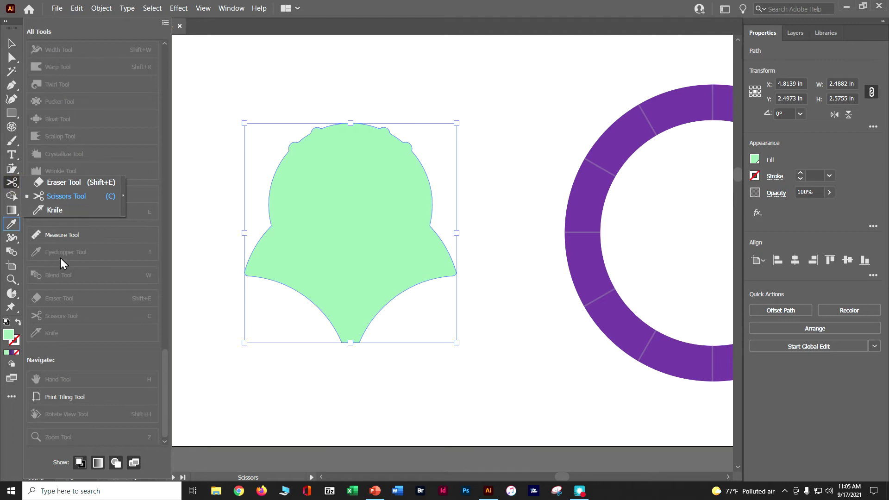
click(53, 211)
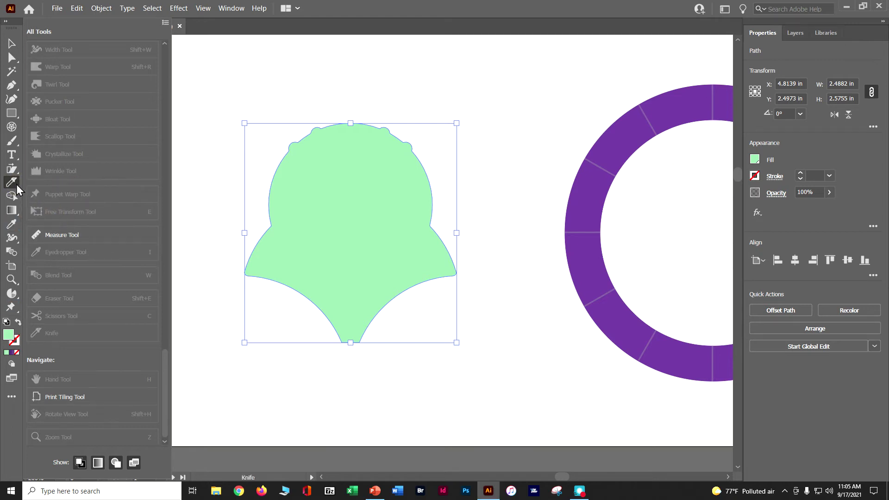
drag(48, 337, 13, 186)
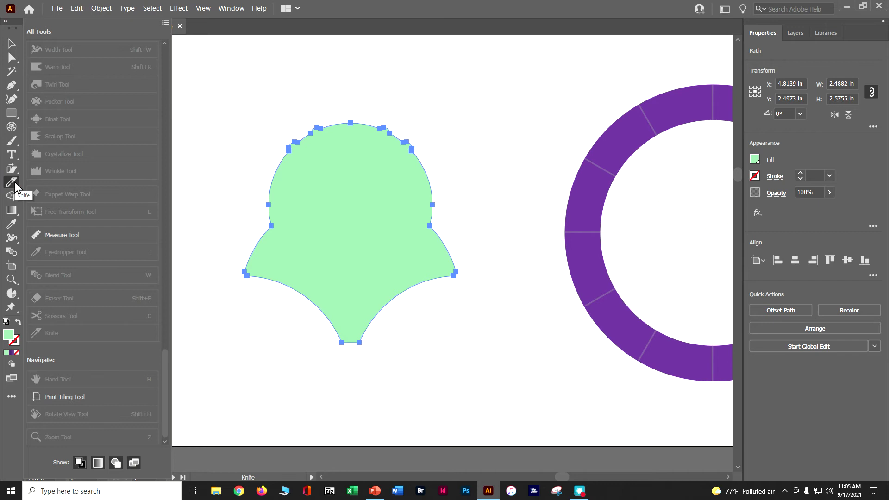
click(16, 186)
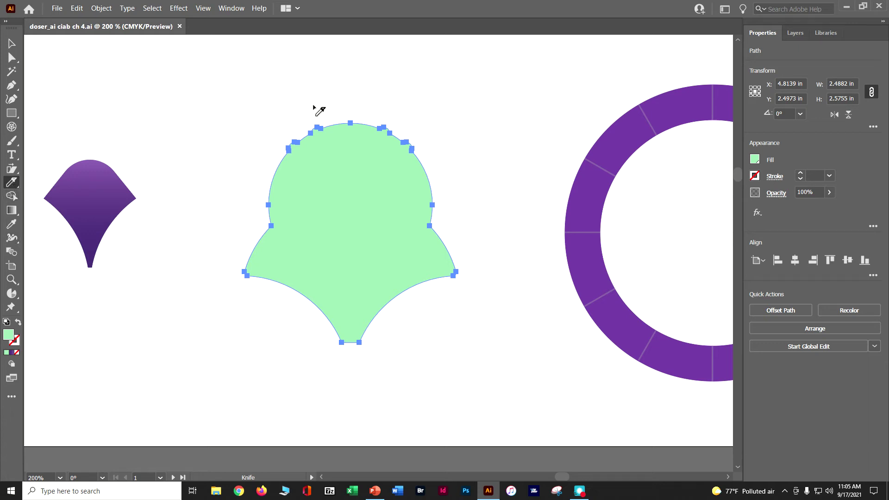
- Knife a curved freehand piece about 0.61 by 0.30 in out of the green shape's top centre, redoing the first cut
mouse_move(319, 106)
mouse_down()
mouse_move(327, 141)
mouse_move(345, 156)
mouse_move(382, 148)
mouse_move(376, 101)
mouse_up()
key(ctrl+z)
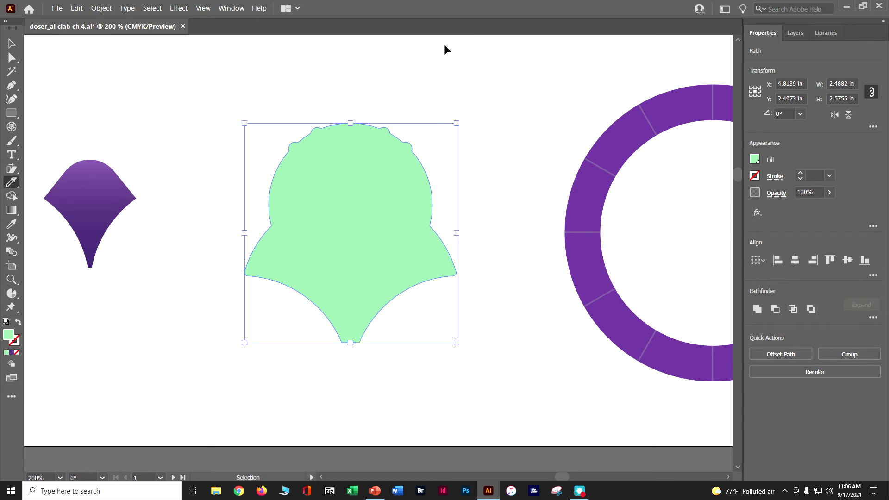
mouse_move(320, 105)
mouse_down()
mouse_move(336, 147)
mouse_move(366, 146)
mouse_move(385, 111)
mouse_up()
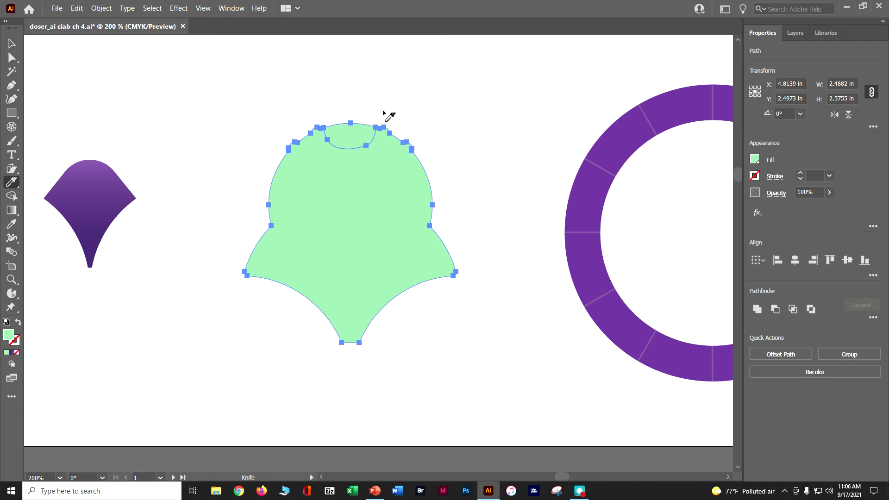
click(152, 8)
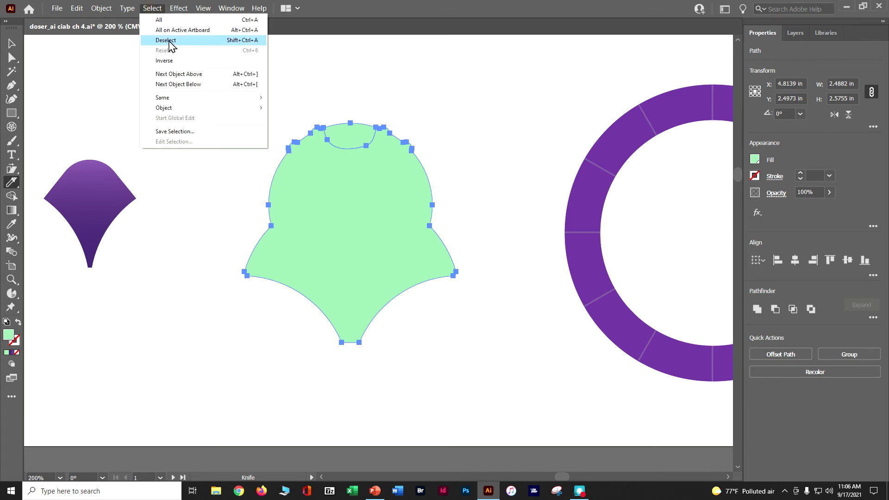
click(165, 40)
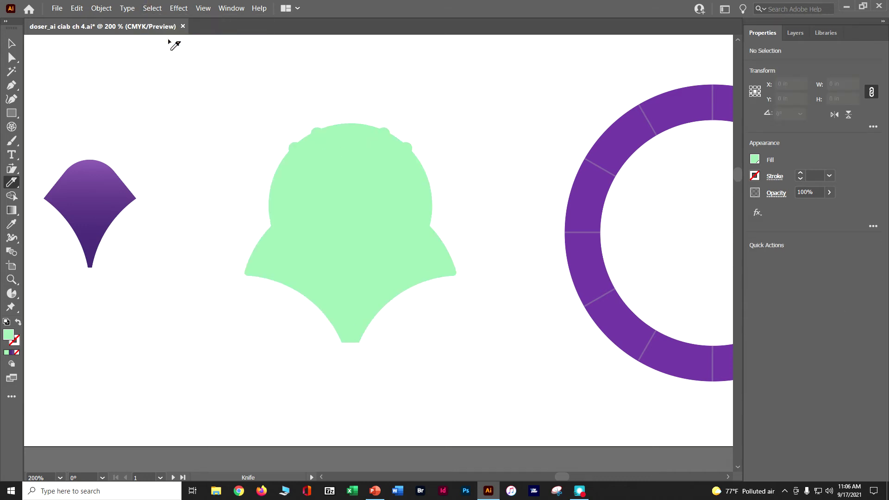
- Fill the cut-out piece at the top of the green shape with the darker green swatch and deselect it
click(12, 44)
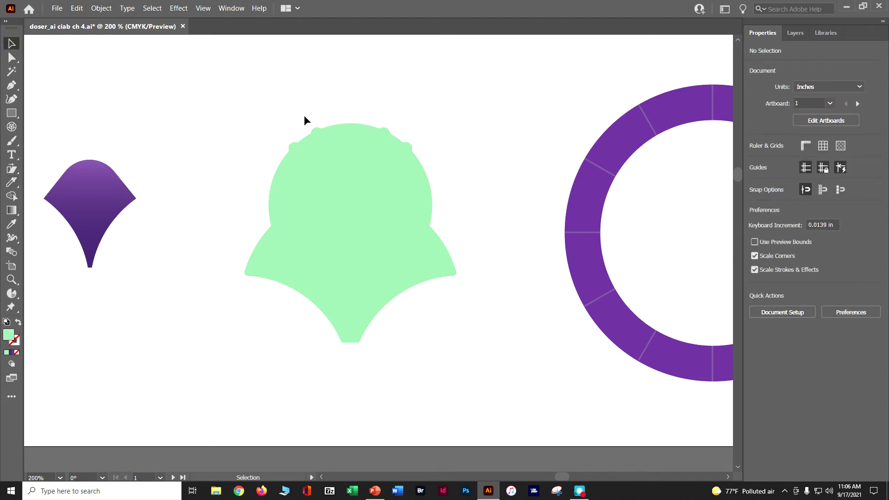
click(332, 125)
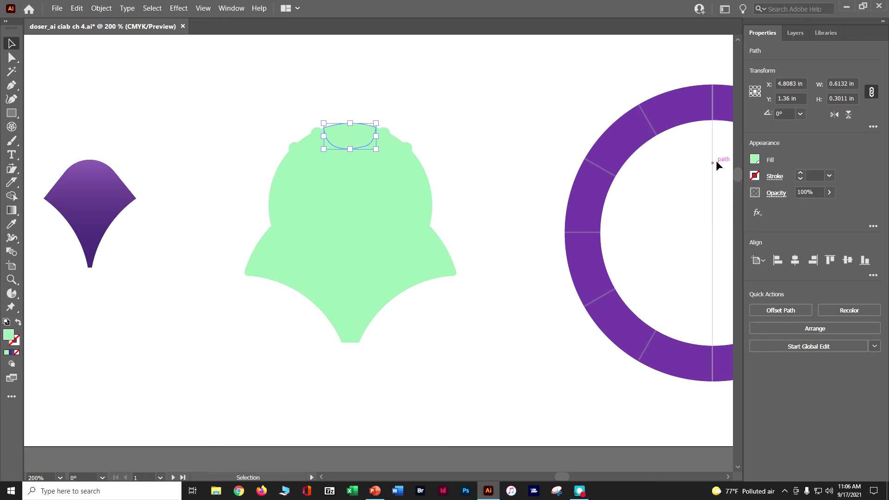
click(753, 161)
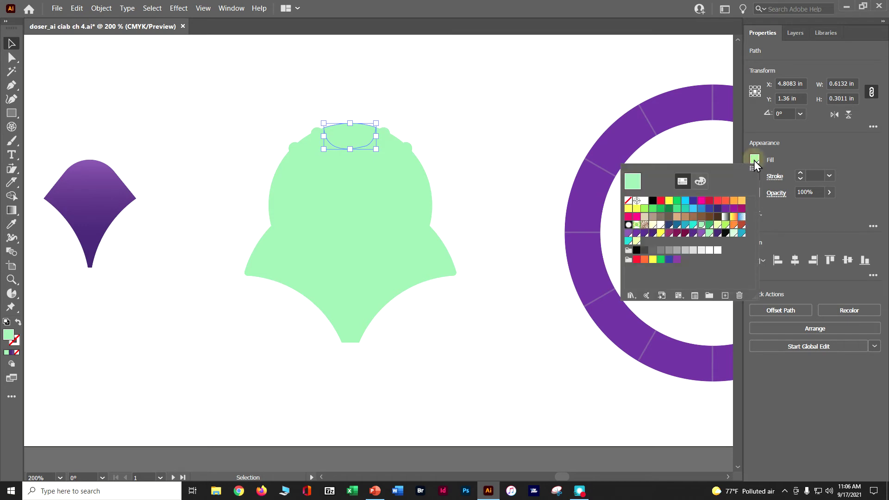
click(710, 226)
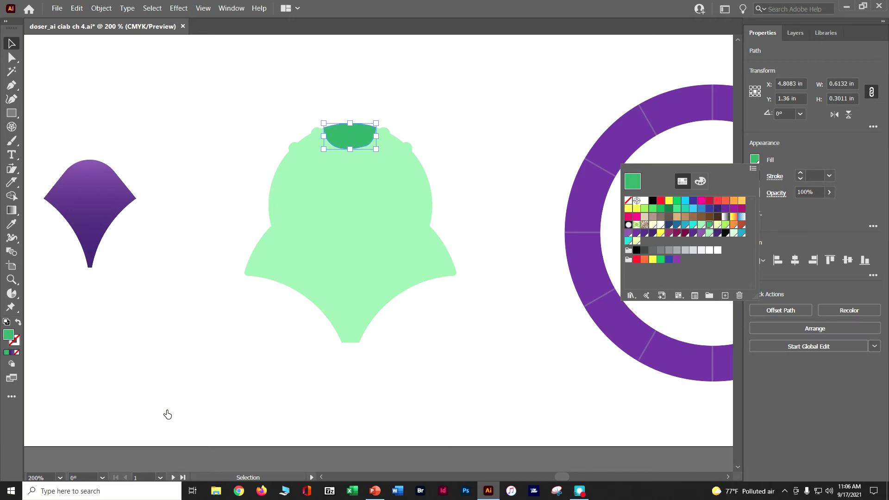
click(181, 456)
click(181, 455)
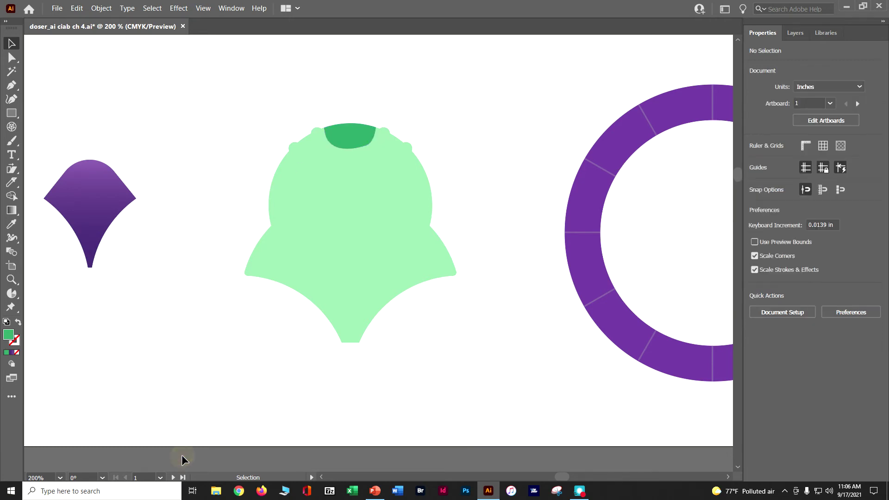
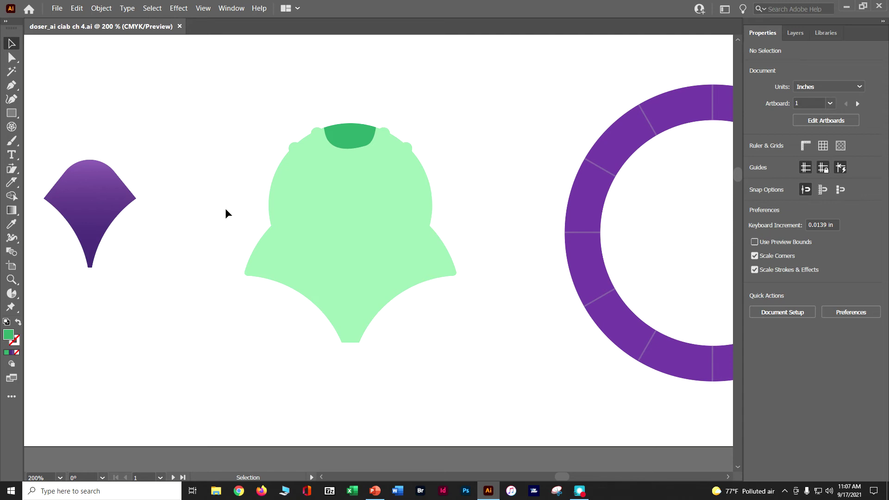
- Knife the light green shape straight down its middle and diagonally from its upper-left edge to the bottom centre
click(294, 158)
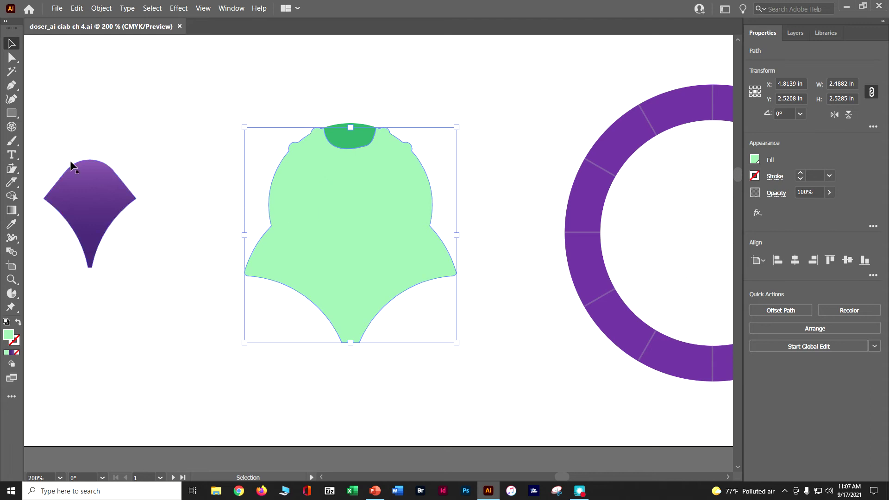
click(15, 184)
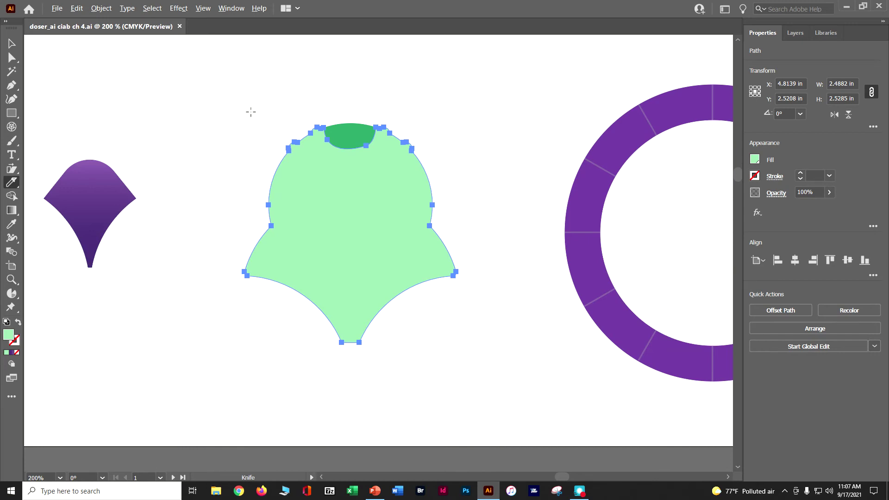
drag(348, 107, 332, 376)
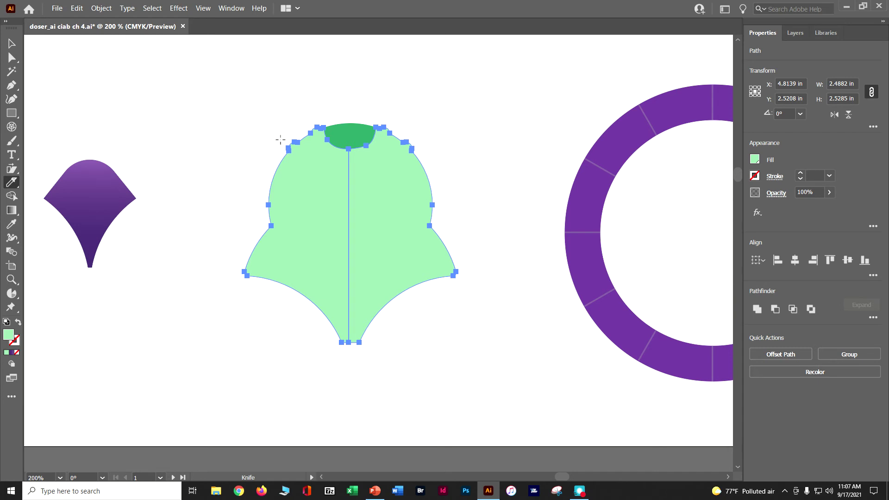
mouse_move(281, 140)
mouse_down()
mouse_move(295, 213)
mouse_move(349, 343)
mouse_up()
drag(348, 343, 350, 347)
click(15, 43)
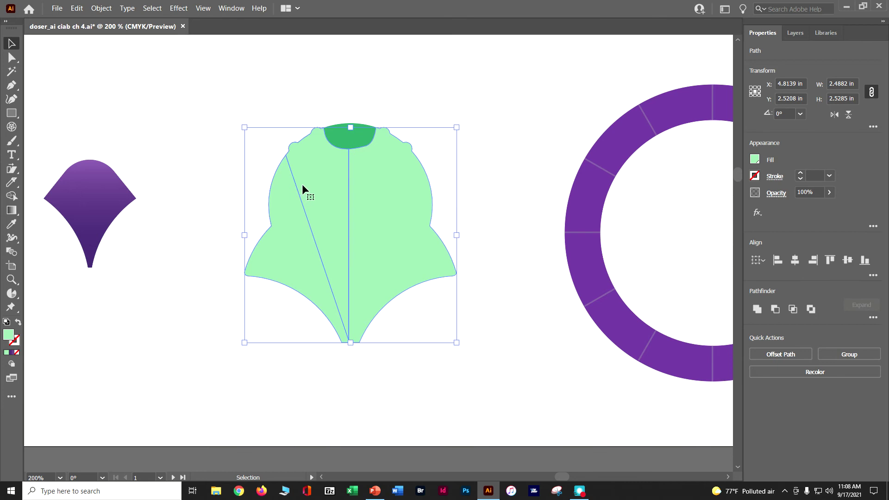
- Try to fill the wedge left of the centre cut with pale yellow while all pieces are selected, and undo the fill
click(332, 190)
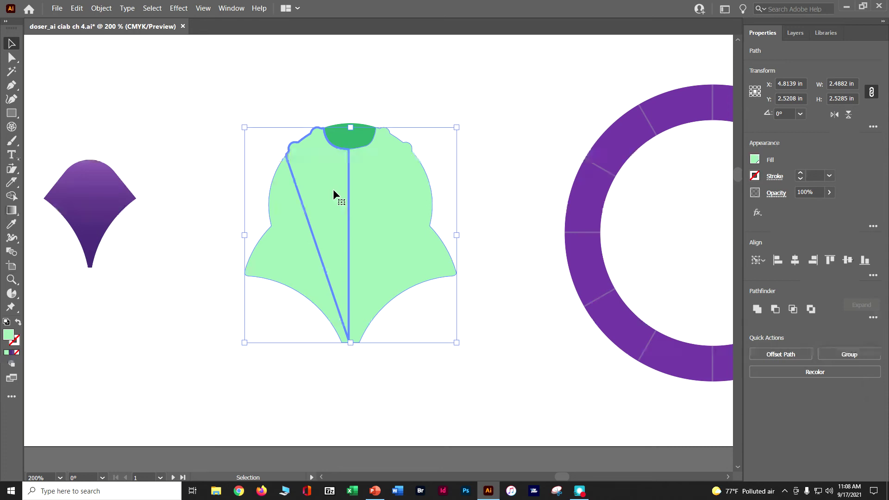
click(754, 159)
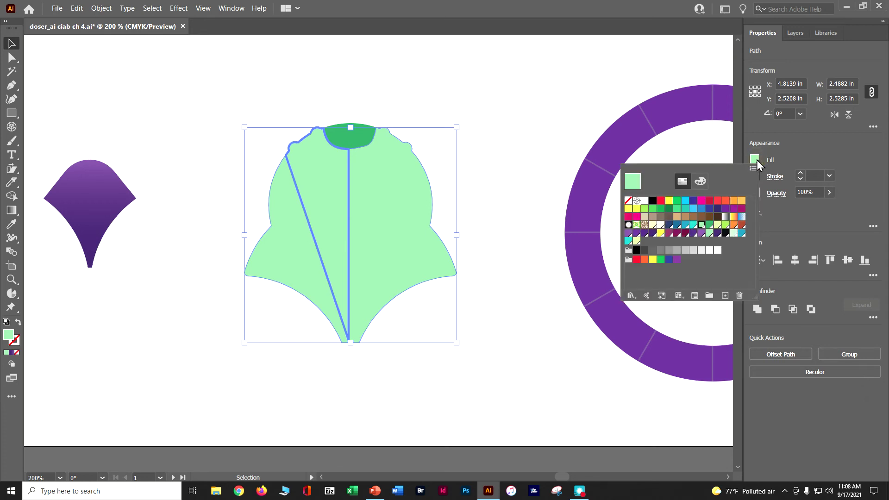
click(716, 226)
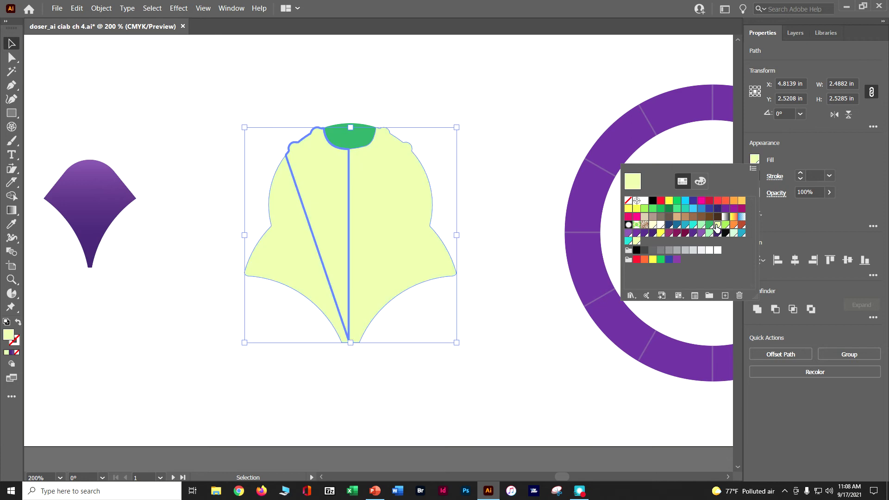
click(511, 171)
click(342, 179)
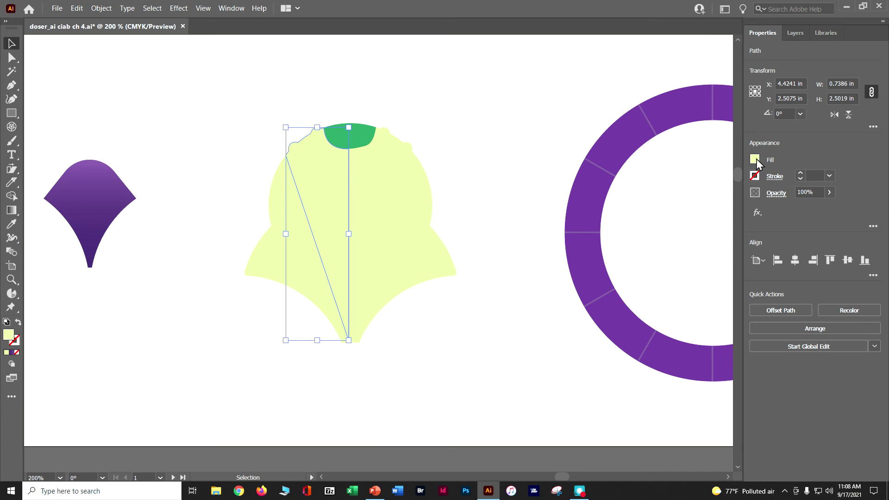
key(ctrl+z)
click(573, 468)
- Select only the wedge left of the centre cut, try a pale yellow fill on it, and return it to light green
click(332, 261)
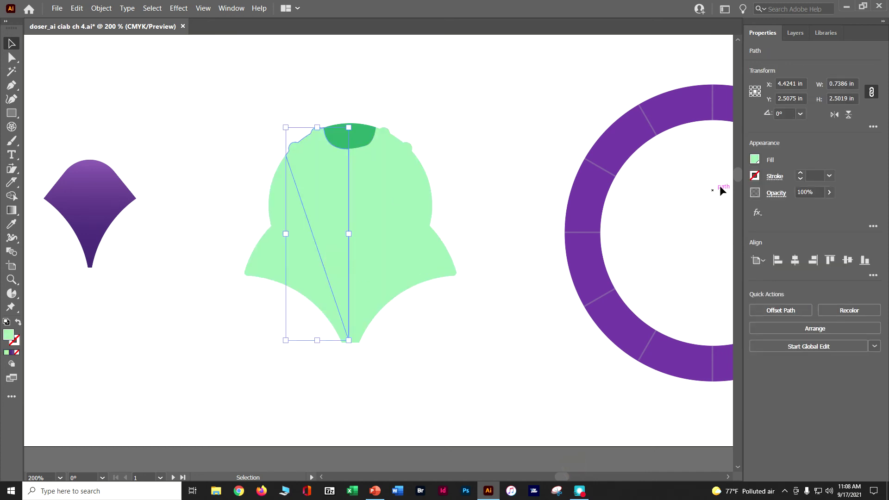
click(755, 160)
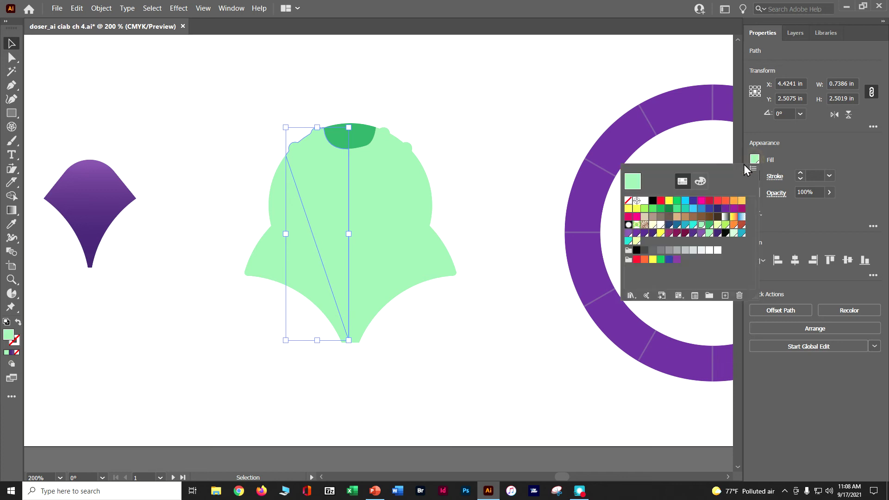
click(718, 225)
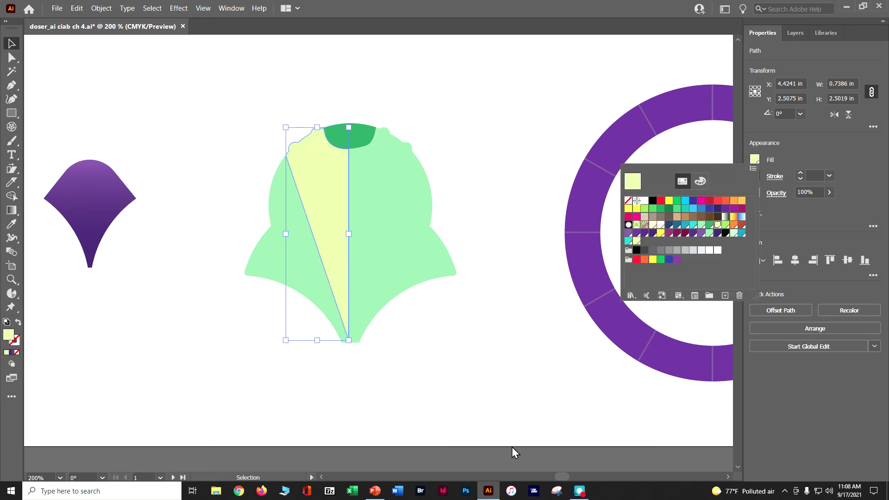
click(701, 225)
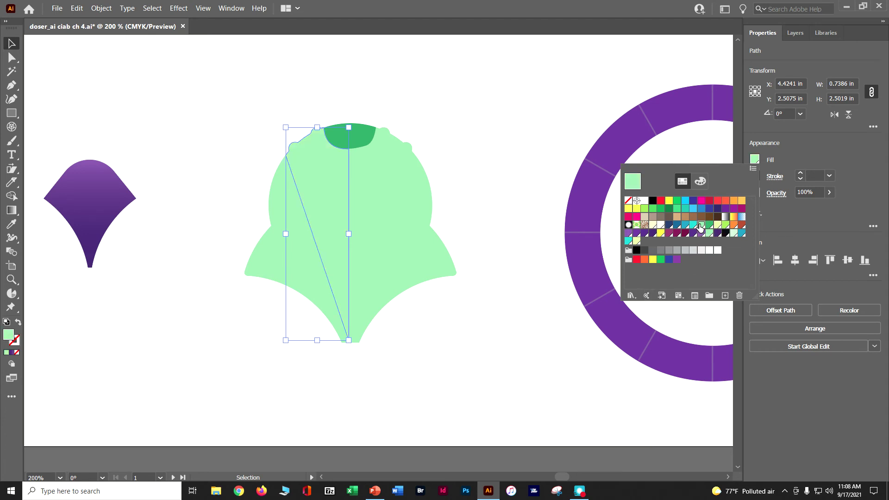
- Fill the wedge left of the green shape's centre cut with the very pale green swatch
click(733, 234)
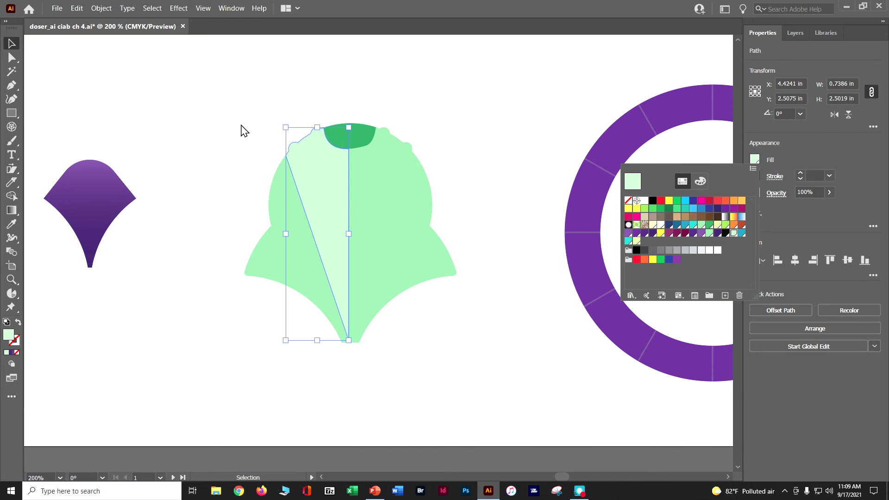
key(Escape)
- Group all the pieces of the green shape, deselect the group and save the file
drag(466, 190, 209, 145)
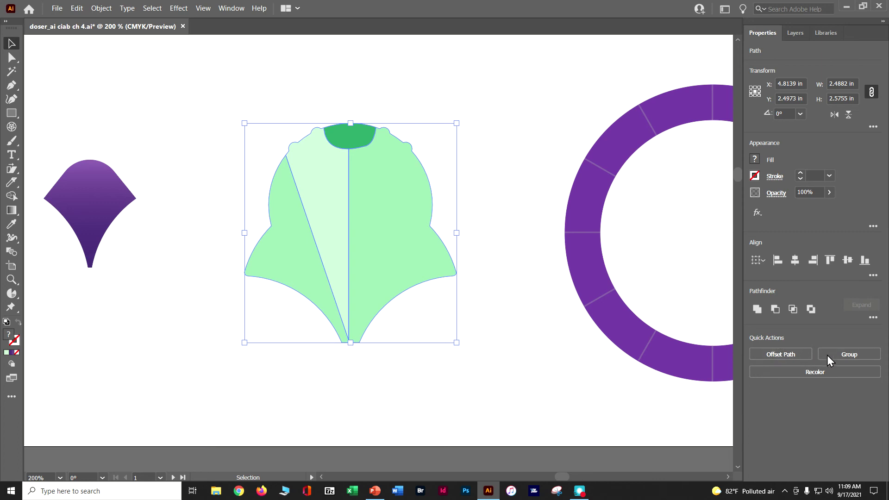
click(857, 358)
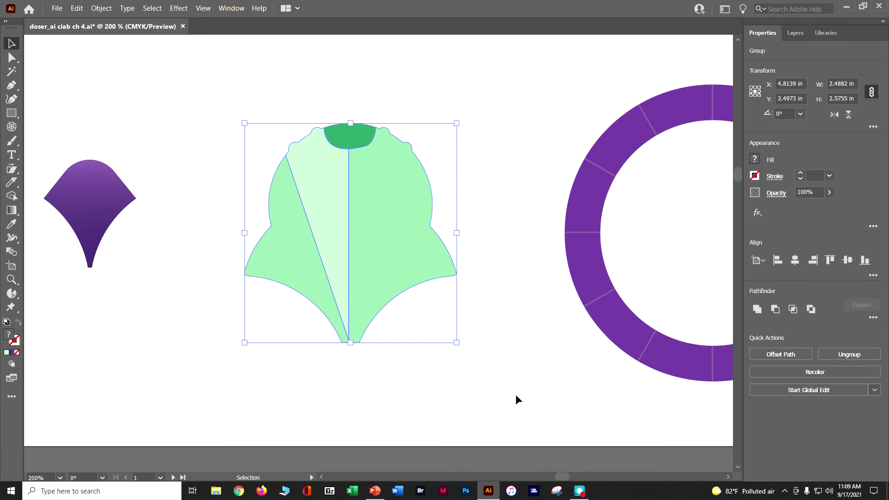
click(207, 459)
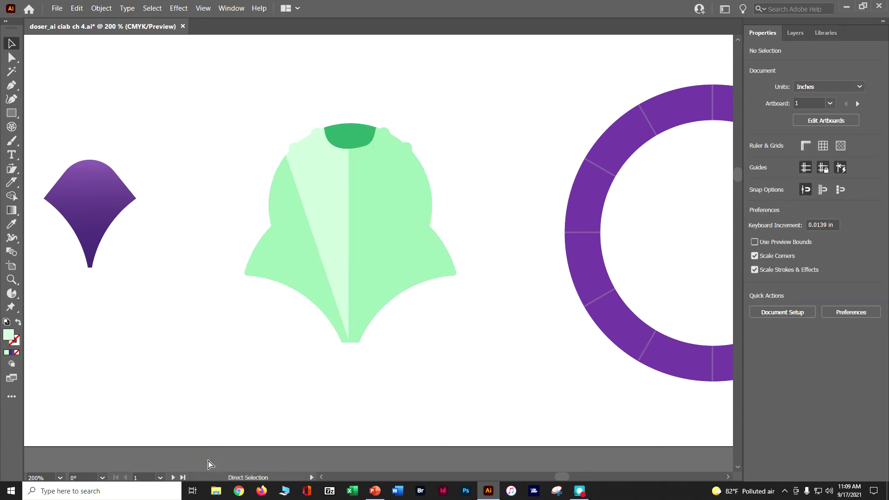
key(ctrl+s)
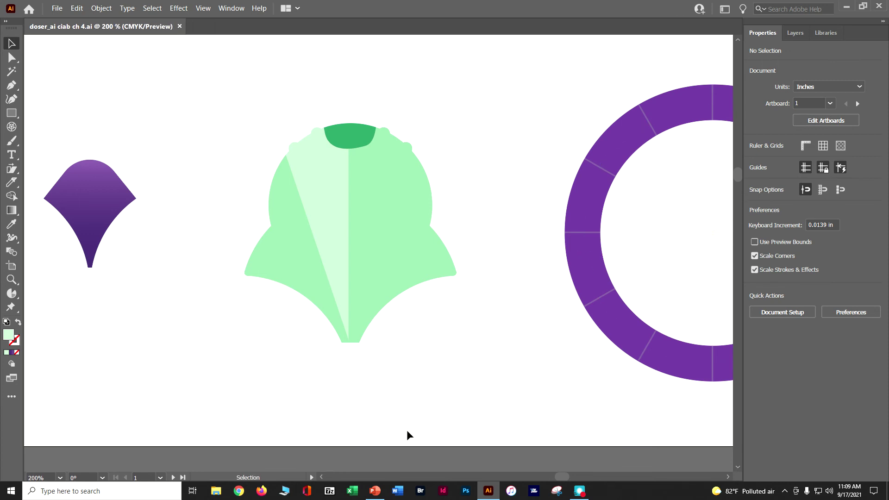
- Convert the thick stroke of the purple ring into a filled shape with Outline Stroke
key(space)
drag(526, 360, 221, 360)
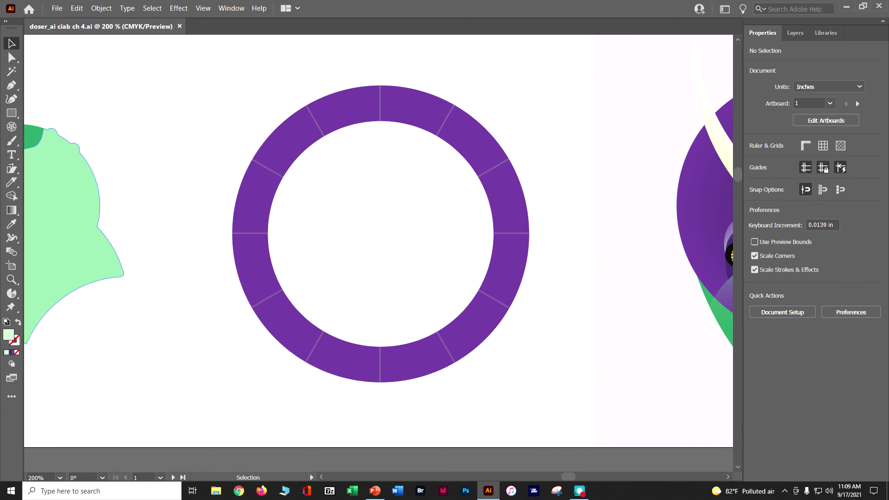
click(288, 138)
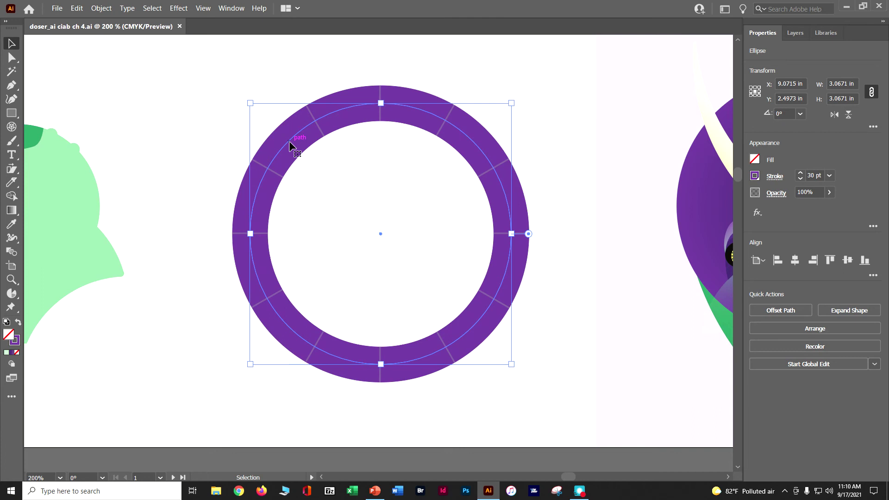
click(101, 8)
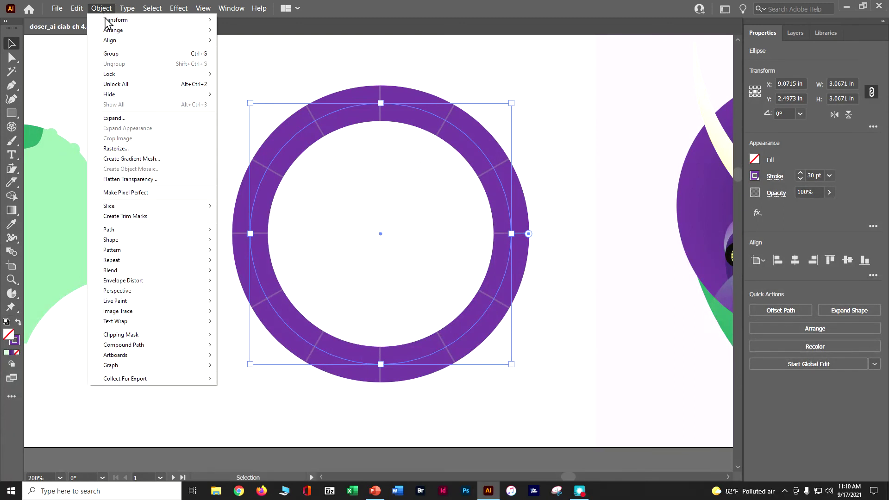
mouse_move(113, 231)
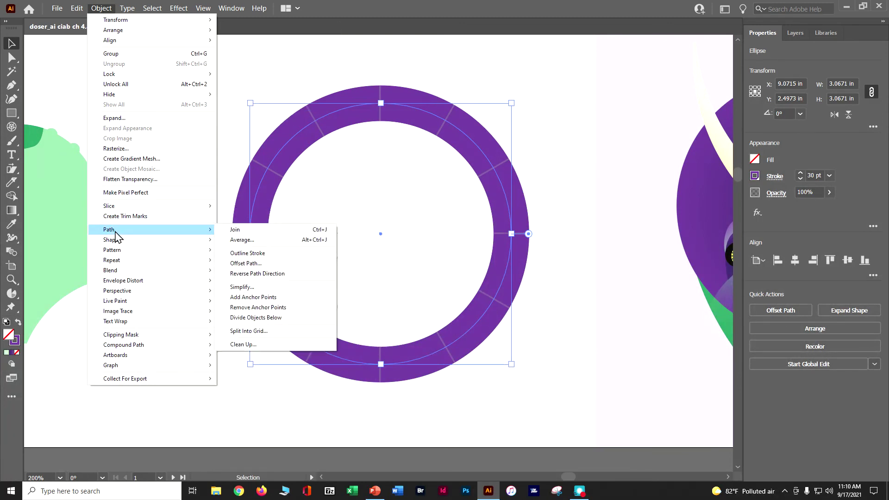
click(260, 253)
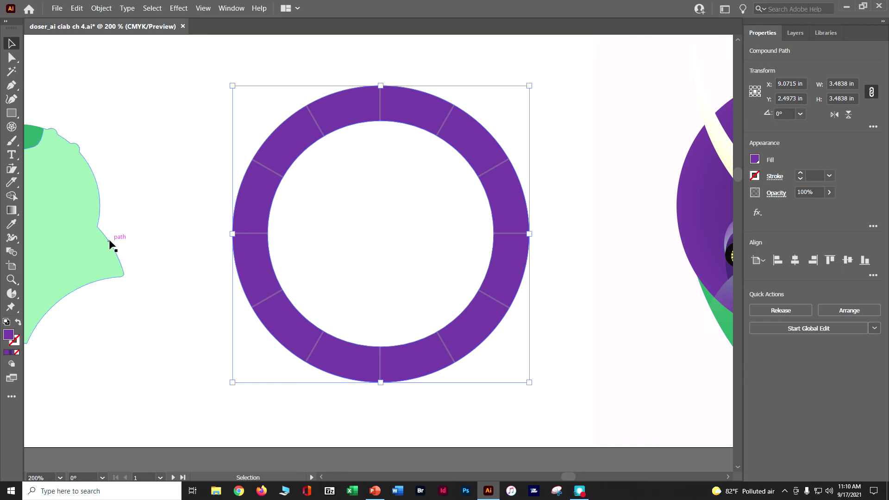
- Erase curved scallops between the guide lines along the outer left edge of the purple ring, redoing the uneven lower-left stroke
click(15, 181)
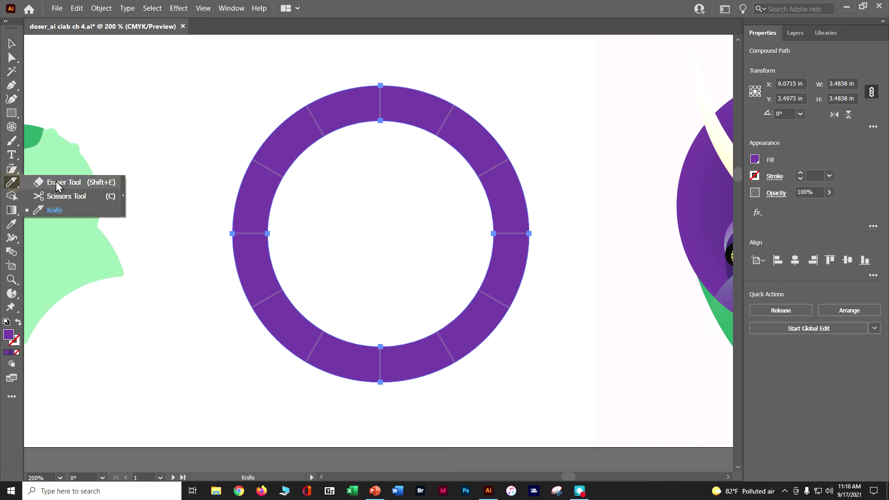
click(56, 181)
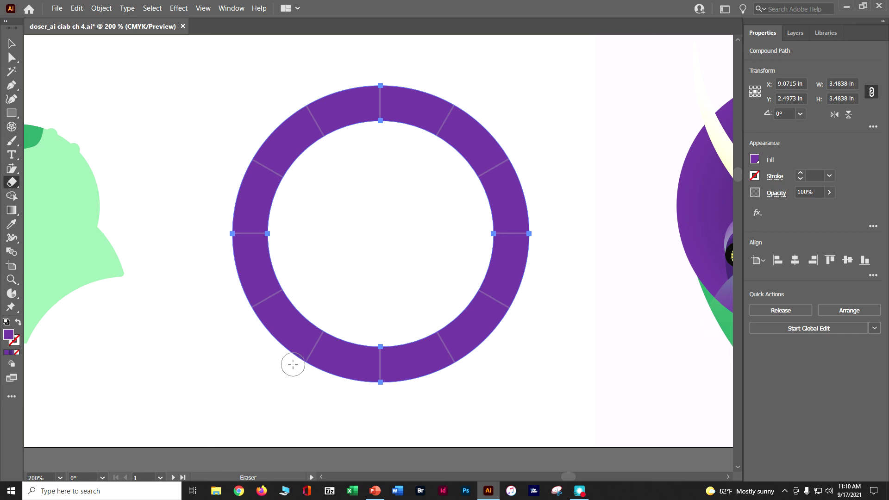
mouse_move(292, 364)
mouse_down()
mouse_move(270, 329)
mouse_move(241, 312)
mouse_move(230, 260)
mouse_move(204, 238)
mouse_up()
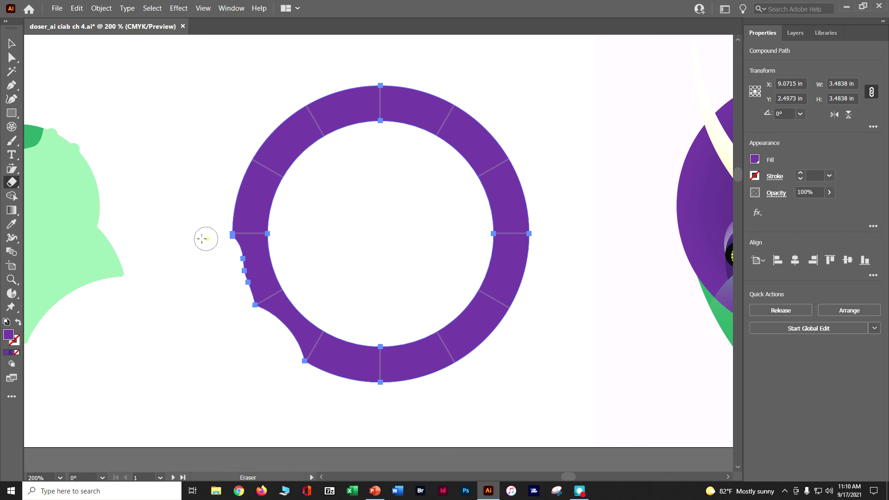
key(ctrl+z)
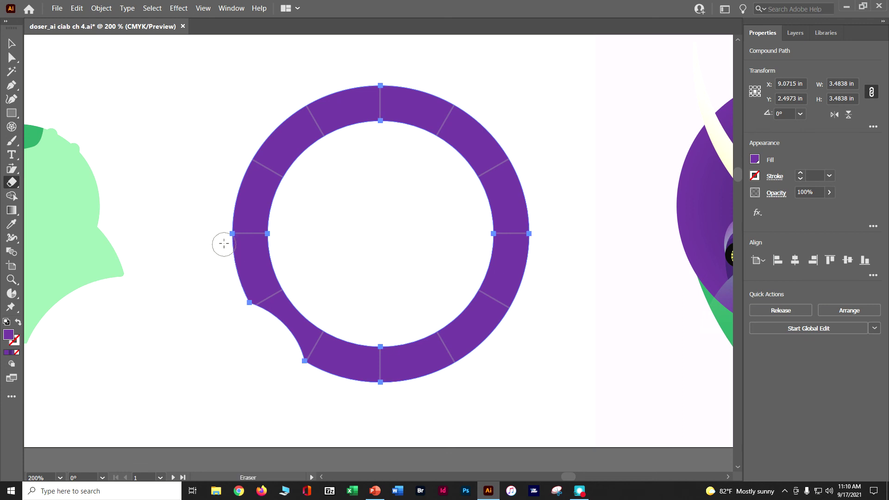
mouse_move(224, 242)
mouse_down()
mouse_move(239, 306)
mouse_move(211, 314)
mouse_up()
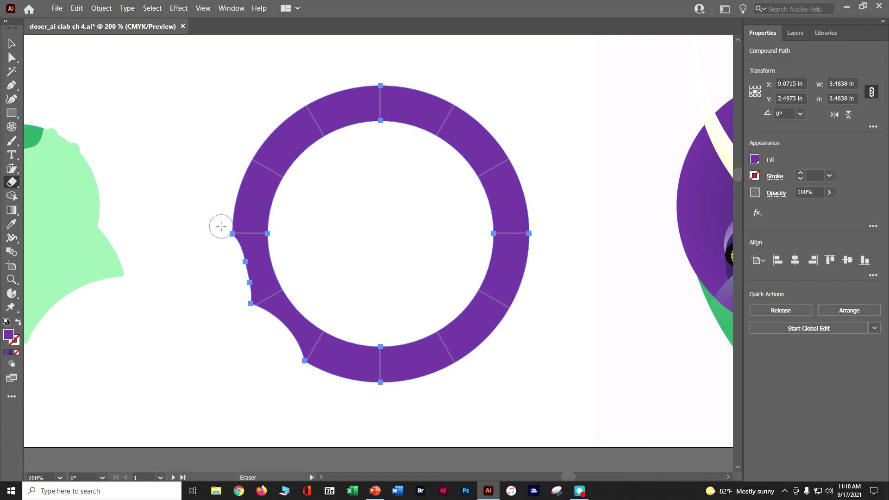
mouse_move(228, 210)
mouse_down()
mouse_move(240, 153)
mouse_move(250, 163)
mouse_up()
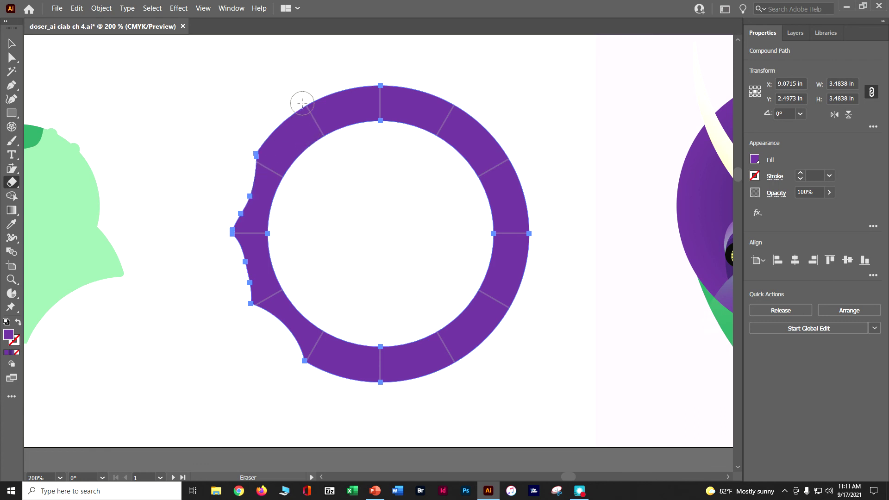
drag(295, 102, 247, 149)
- Try to erase a scallop in the ring's outer edge just left of the top guide line, and undo it
mouse_move(307, 97)
mouse_down()
mouse_move(350, 100)
mouse_move(381, 82)
mouse_up()
key(v)
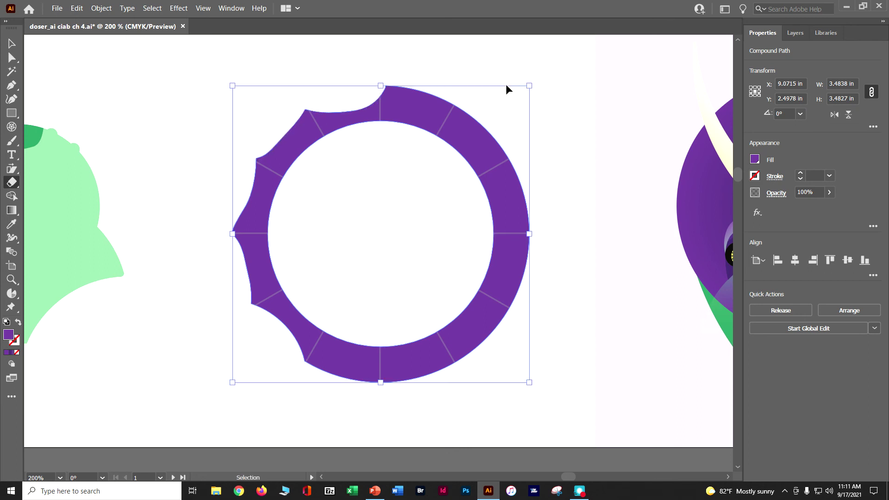
key(ctrl+z)
- Erase scallops between the guide lines from just left of the ring's top, around its right side to the lower-right guide line
key(shift+e)
drag(362, 83, 310, 93)
mouse_move(385, 81)
mouse_down()
mouse_move(407, 95)
mouse_move(457, 99)
mouse_move(522, 150)
mouse_move(521, 193)
mouse_move(541, 231)
mouse_move(562, 246)
mouse_move(532, 243)
mouse_move(522, 323)
mouse_move(498, 326)
mouse_move(461, 365)
mouse_up()
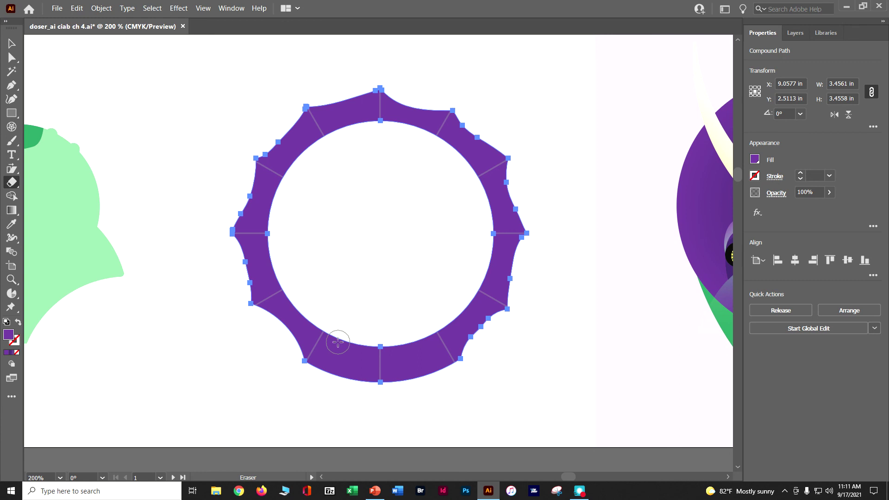
- Erase the two bottom segments of the ring between the lower-left and lower-right guide lines, undoing and repeating the first attempt
mouse_move(335, 339)
mouse_down()
mouse_move(318, 368)
mouse_move(340, 334)
mouse_move(330, 374)
mouse_move(337, 334)
mouse_move(338, 381)
mouse_move(364, 336)
mouse_move(371, 374)
mouse_move(381, 381)
mouse_move(386, 348)
mouse_move(399, 393)
mouse_move(401, 352)
mouse_move(422, 373)
mouse_move(415, 317)
mouse_move(429, 359)
mouse_up()
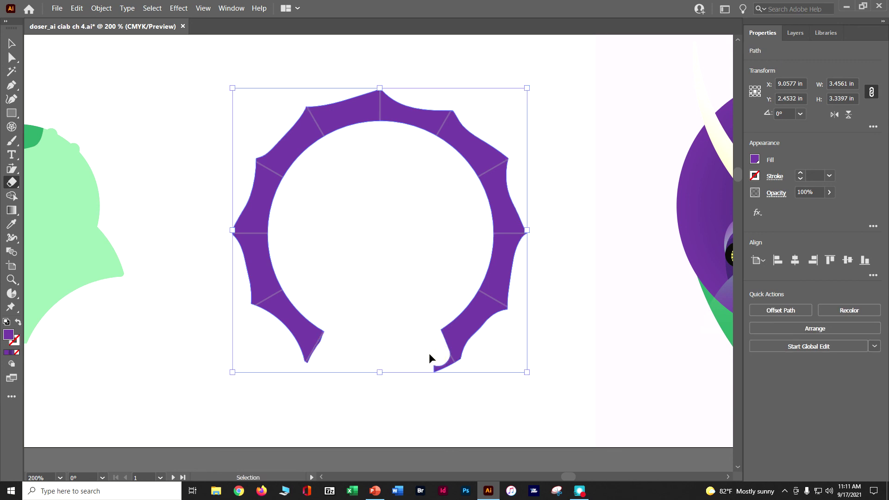
key(ctrl+z)
mouse_move(329, 339)
mouse_down()
mouse_move(323, 369)
mouse_move(345, 341)
mouse_move(349, 390)
mouse_move(360, 364)
mouse_move(361, 385)
mouse_move(372, 353)
mouse_move(374, 380)
mouse_move(331, 347)
mouse_move(388, 378)
mouse_move(395, 346)
mouse_move(411, 370)
mouse_move(412, 344)
mouse_move(439, 377)
mouse_move(423, 332)
mouse_move(448, 380)
mouse_up()
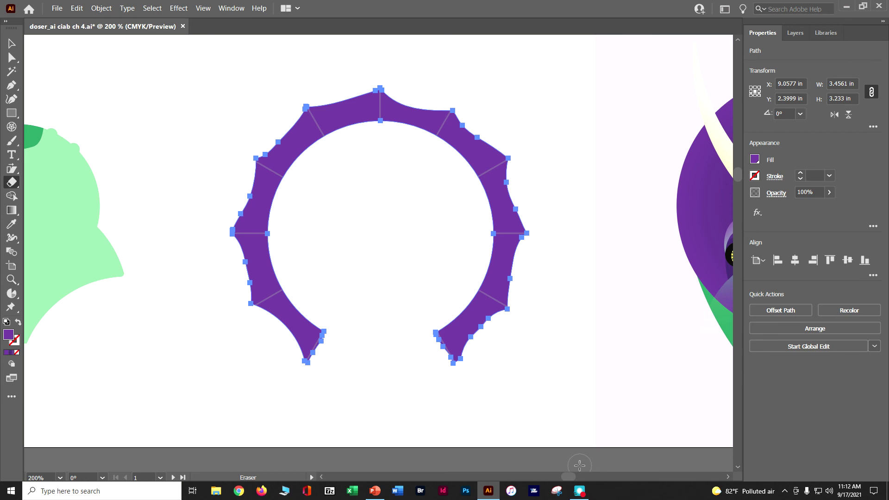
- Save the file and deselect the scalloped purple ring
key(ctrl)
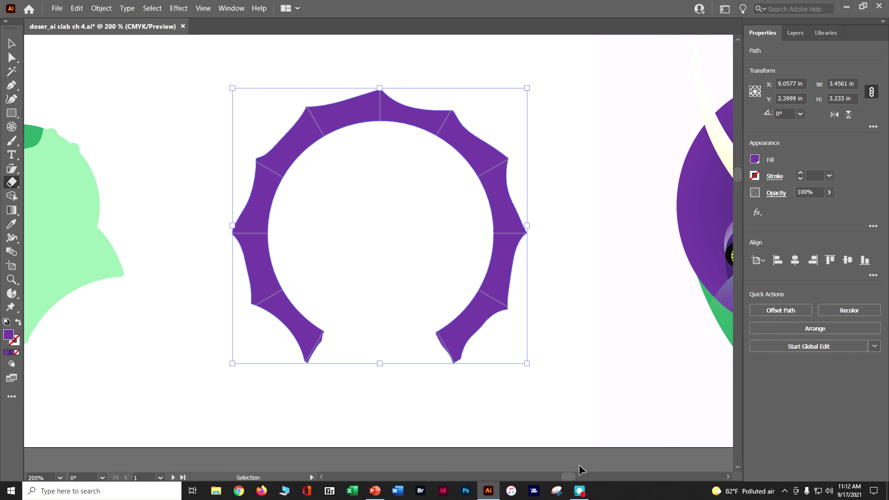
key(ctrl+s)
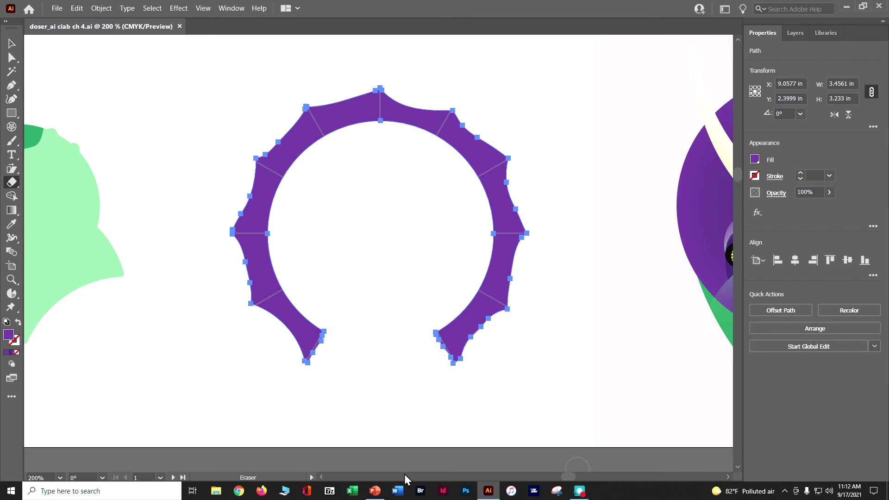
key(v)
click(507, 455)
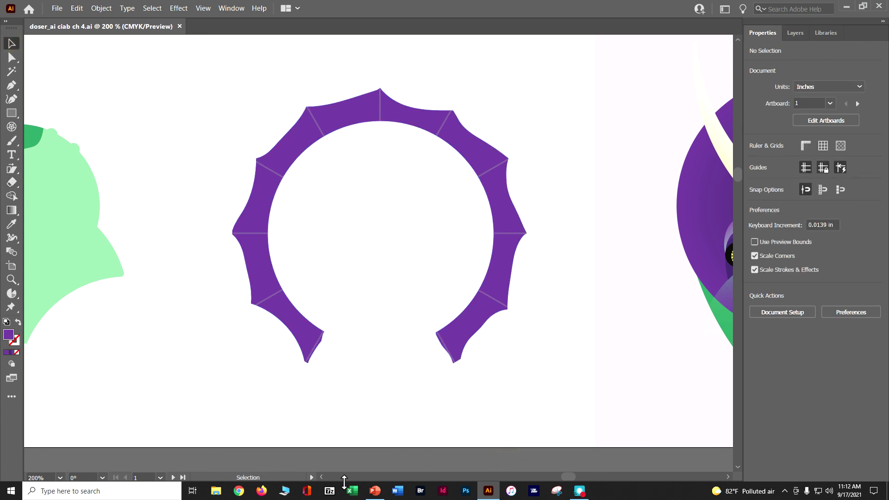
- Select the cream nose horn on the purple dinosaur head and set the Eraser tool's size to 20 pt
click(728, 477)
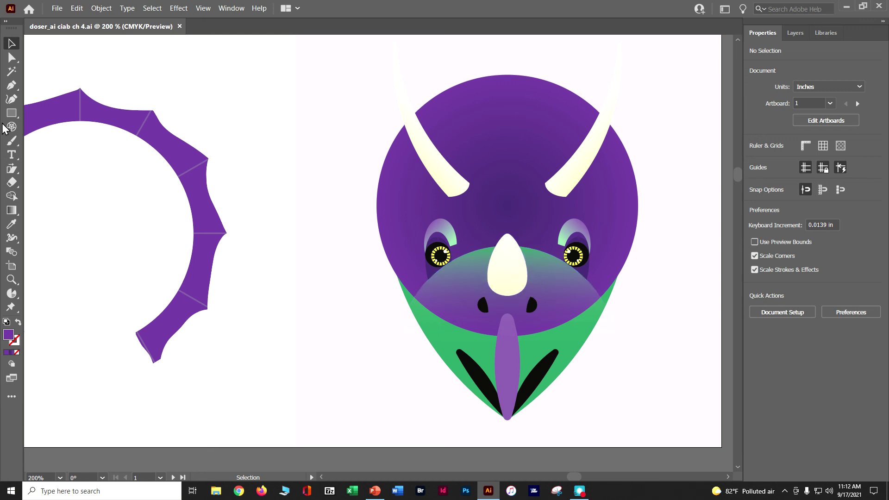
click(506, 240)
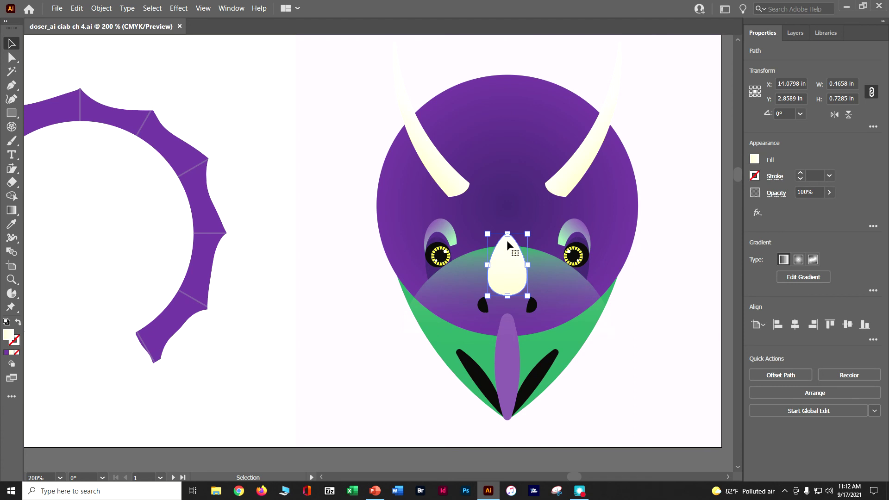
key(a)
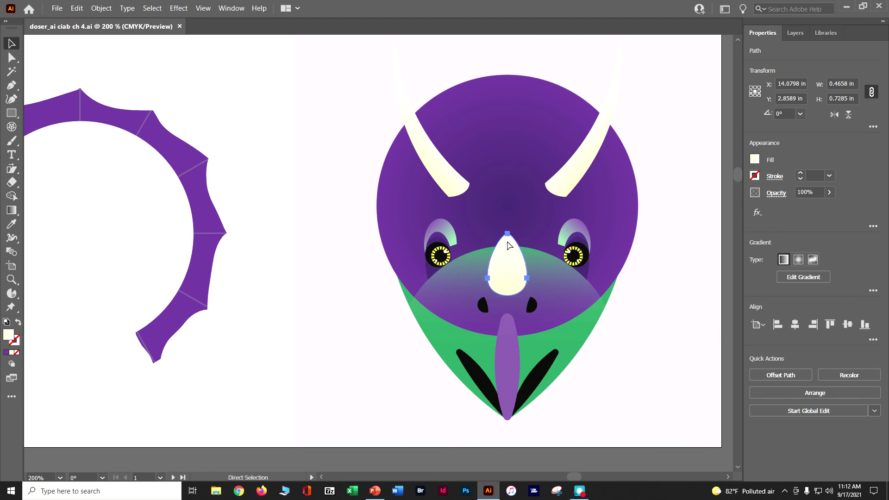
key(ctrl+plus)
key(ctrl+plus)
key(v)
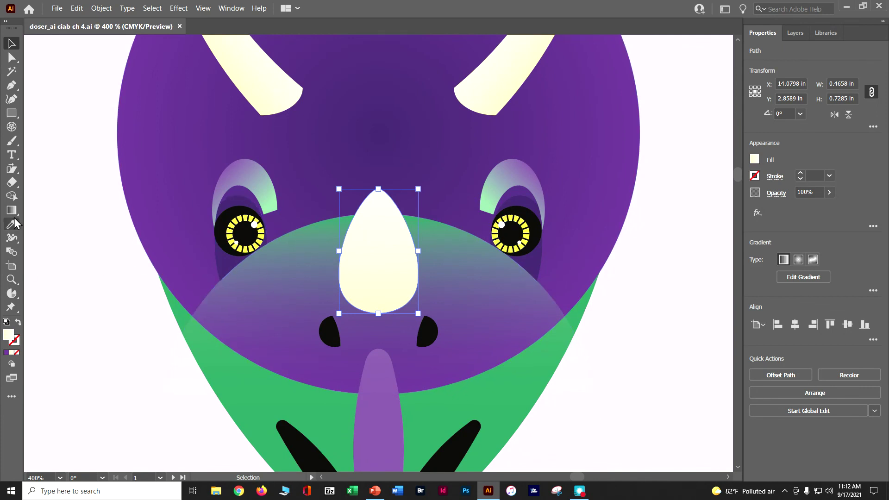
click(12, 184)
double_click(12, 185)
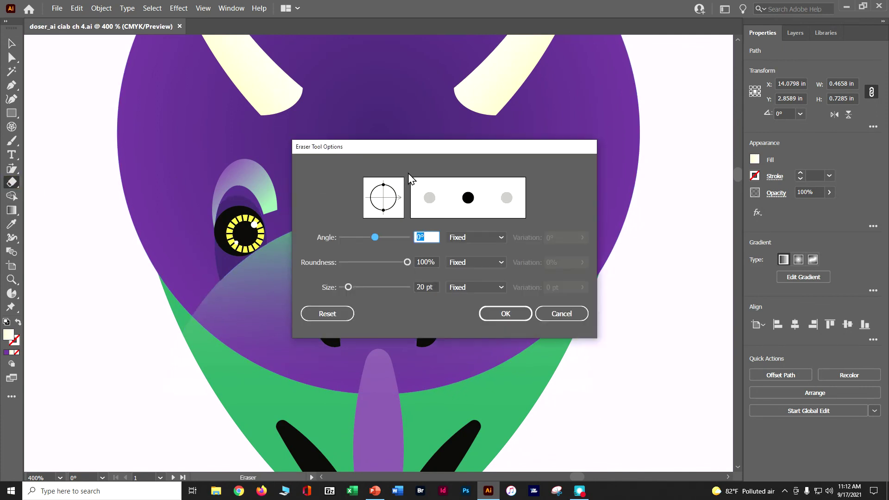
drag(457, 147, 572, 88)
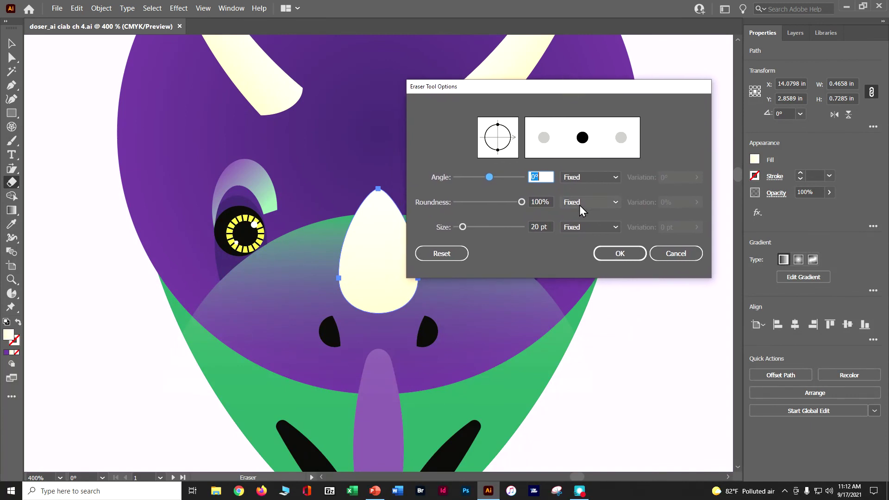
click(546, 226)
text(20)
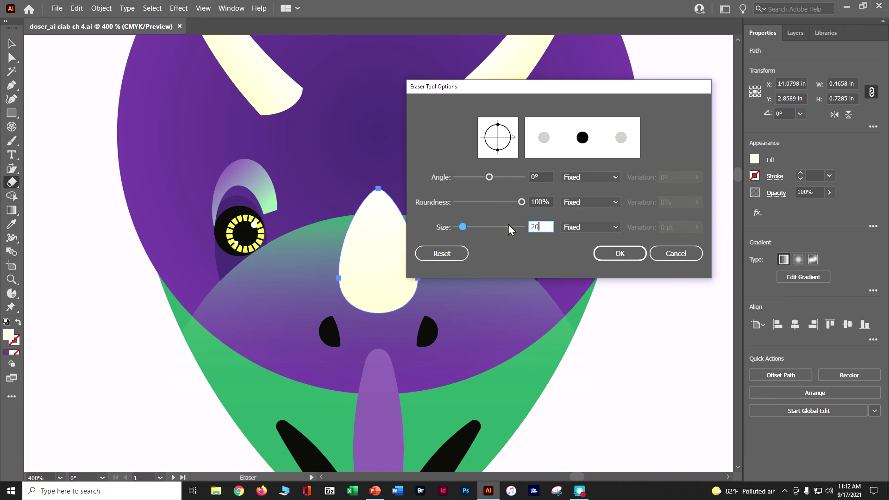
click(621, 253)
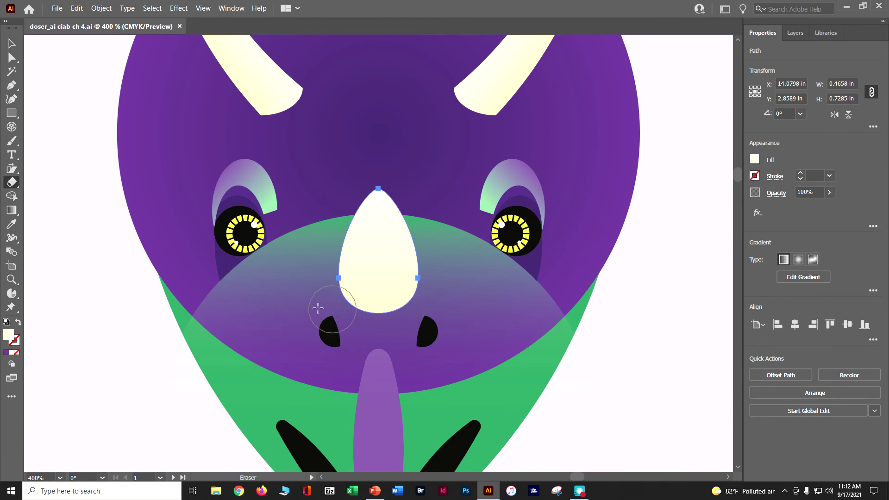
- Erase the rounded base of the nose horn in a straight horizontal line and save the file
drag(308, 299, 459, 300)
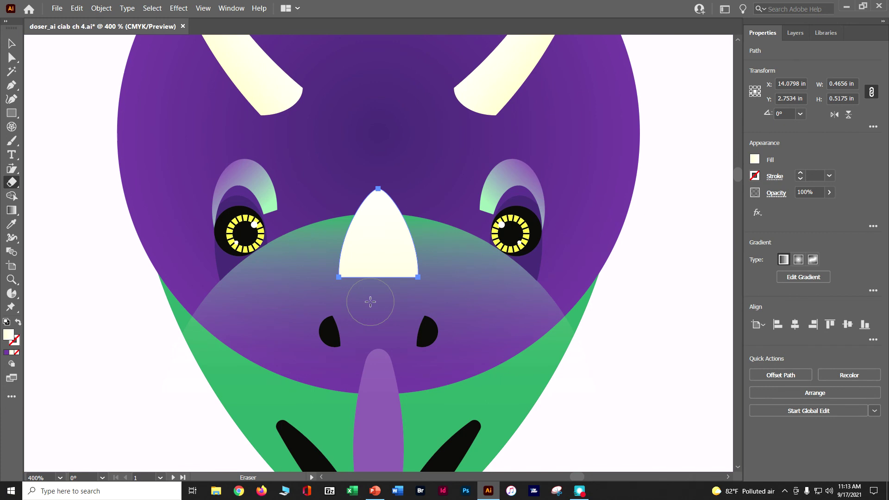
key(v)
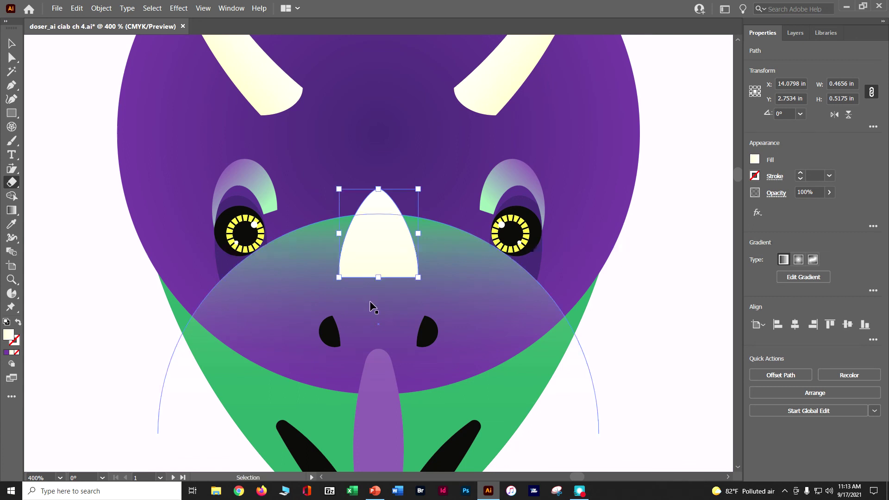
key(shift+e)
key(ctrl+s)
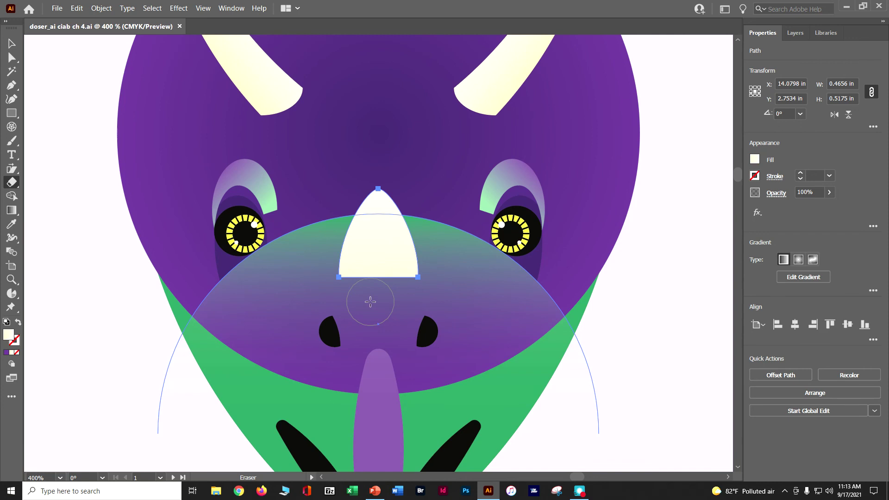
- Fit the artboard in the window and move the small purple beak shape onto the lower centre of the dinosaur head, over the mouth
click(202, 7)
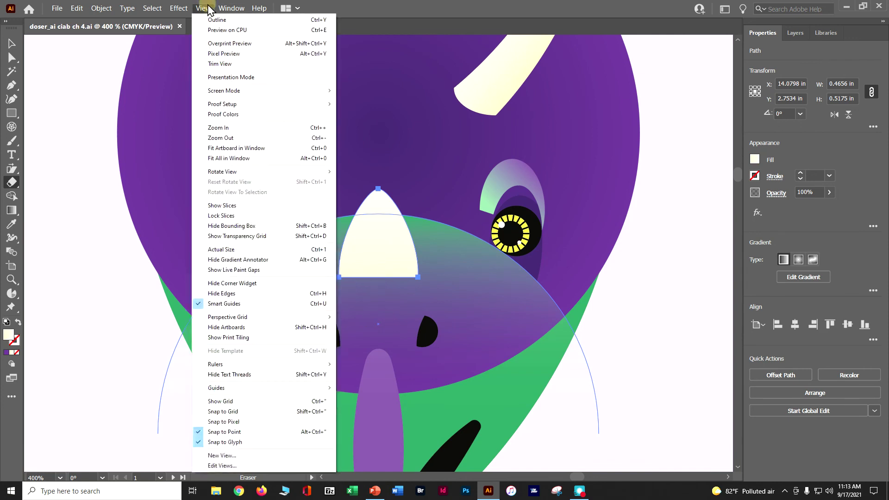
click(213, 148)
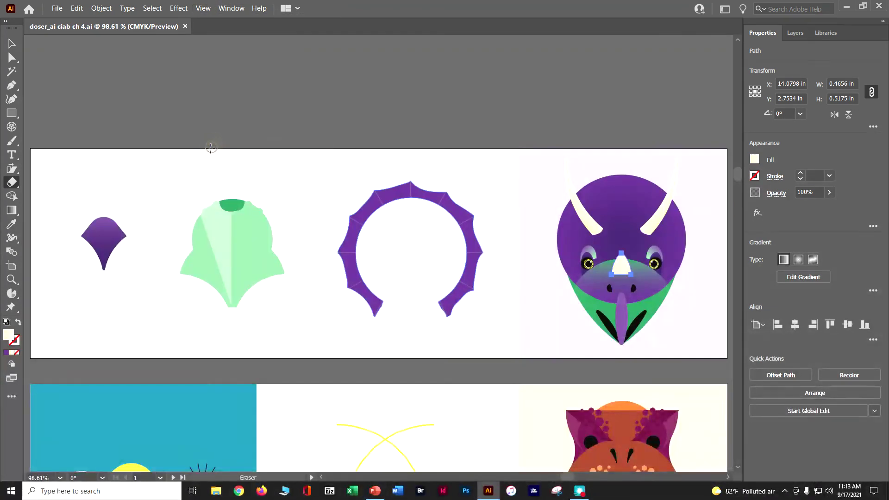
click(11, 43)
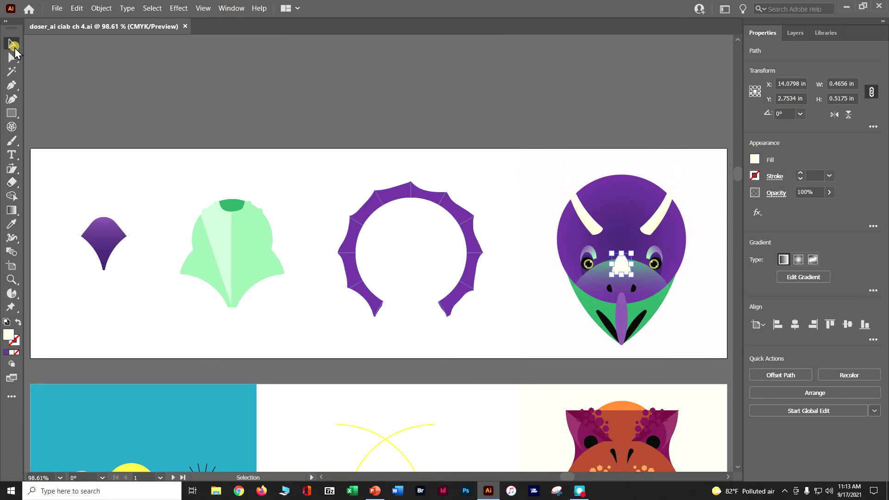
click(83, 98)
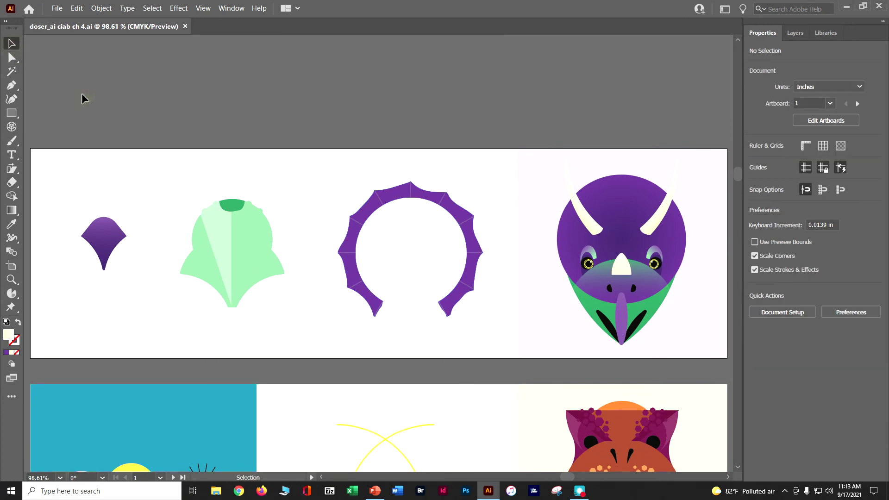
click(99, 248)
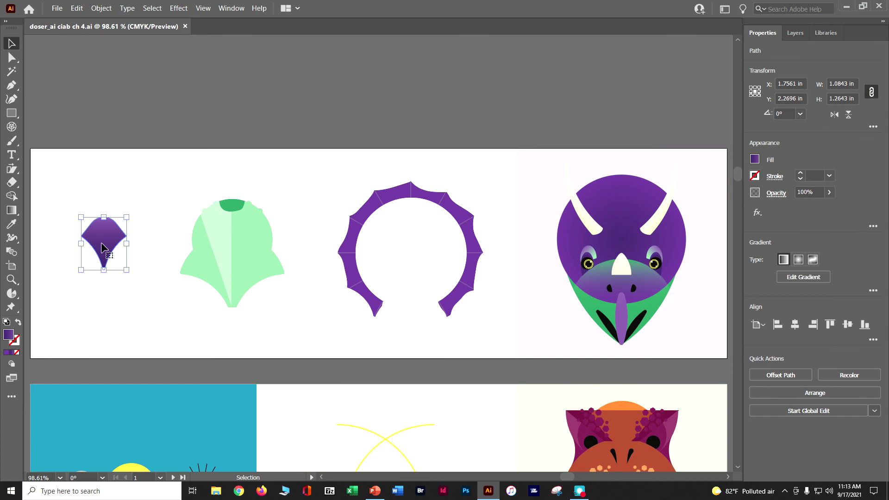
drag(103, 248, 620, 320)
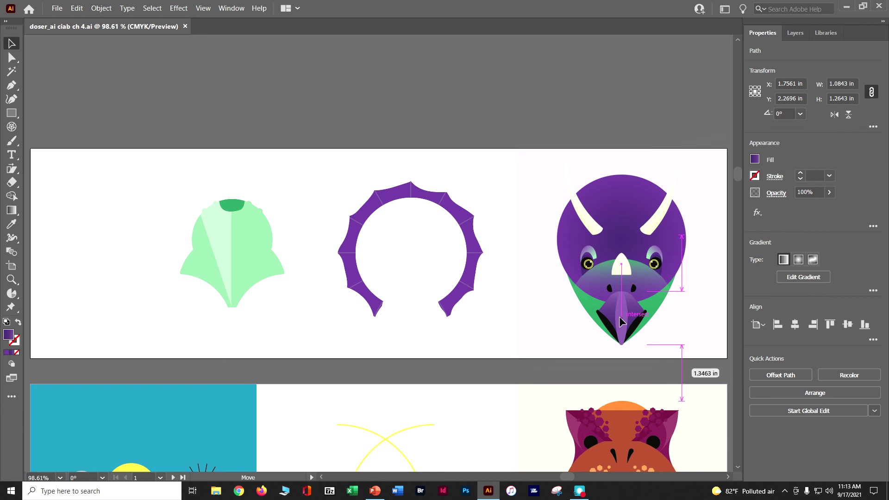
drag(619, 316, 619, 316)
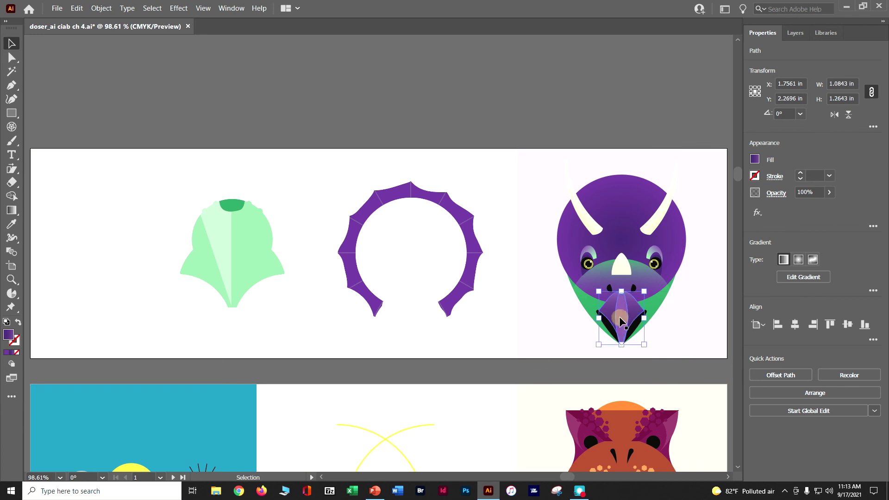
- Move the light green face group onto the centre of the dinosaur head and the scalloped purple ring around the head's outer edge
click(268, 263)
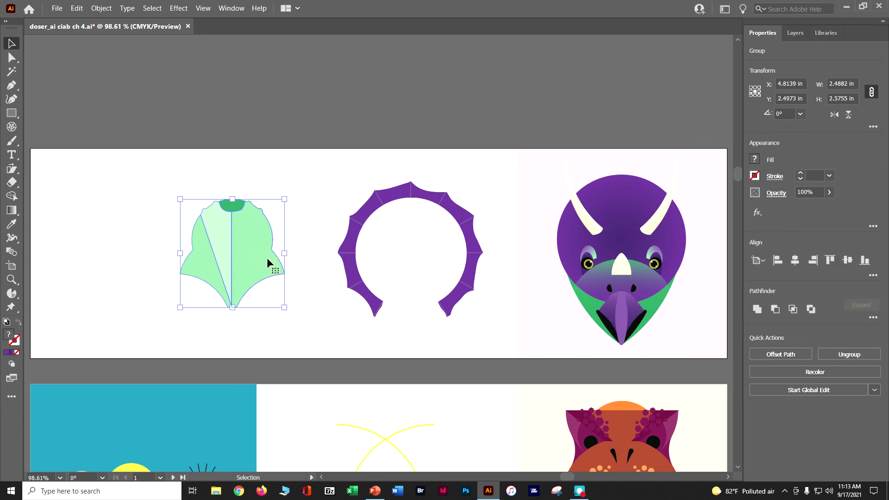
drag(268, 259, 656, 282)
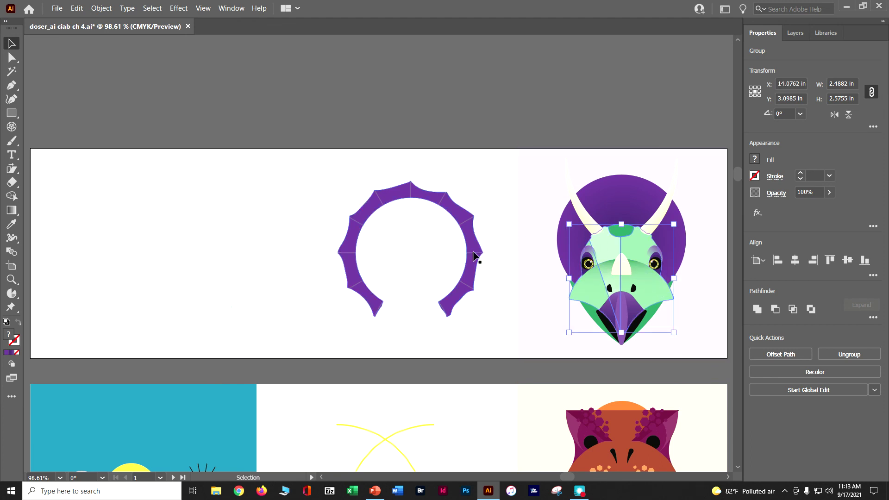
drag(473, 254, 687, 235)
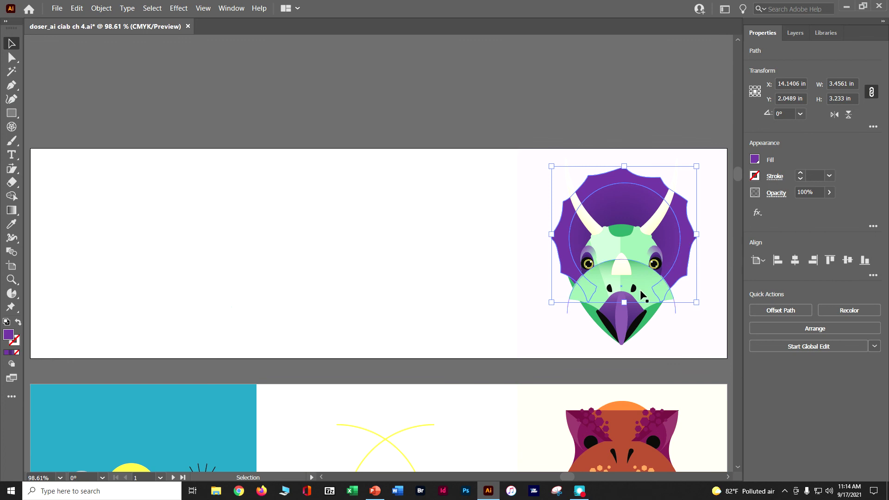
- Deselect the purple ring and save the file with the assembled dinosaur head
click(490, 122)
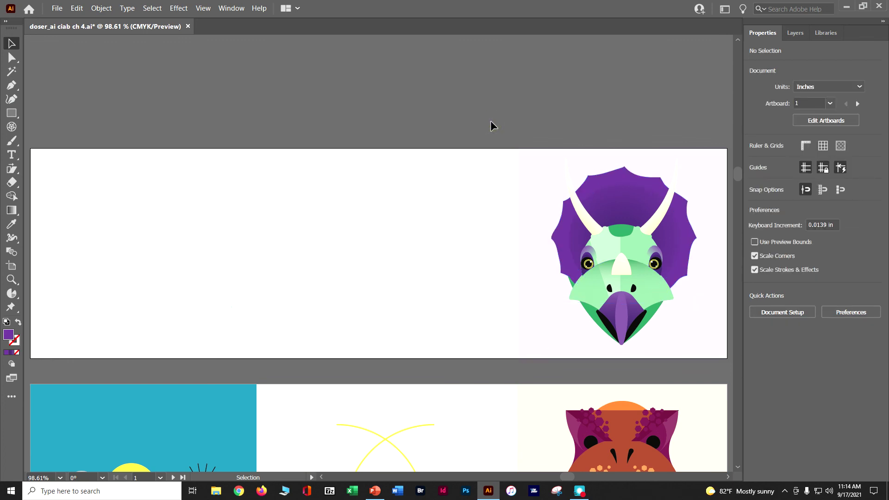
key(a)
key(v)
key(ctrl+s)
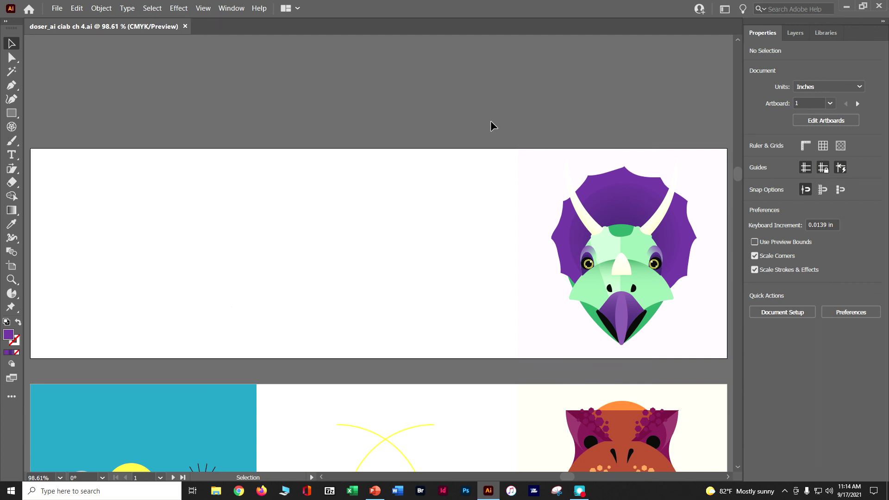